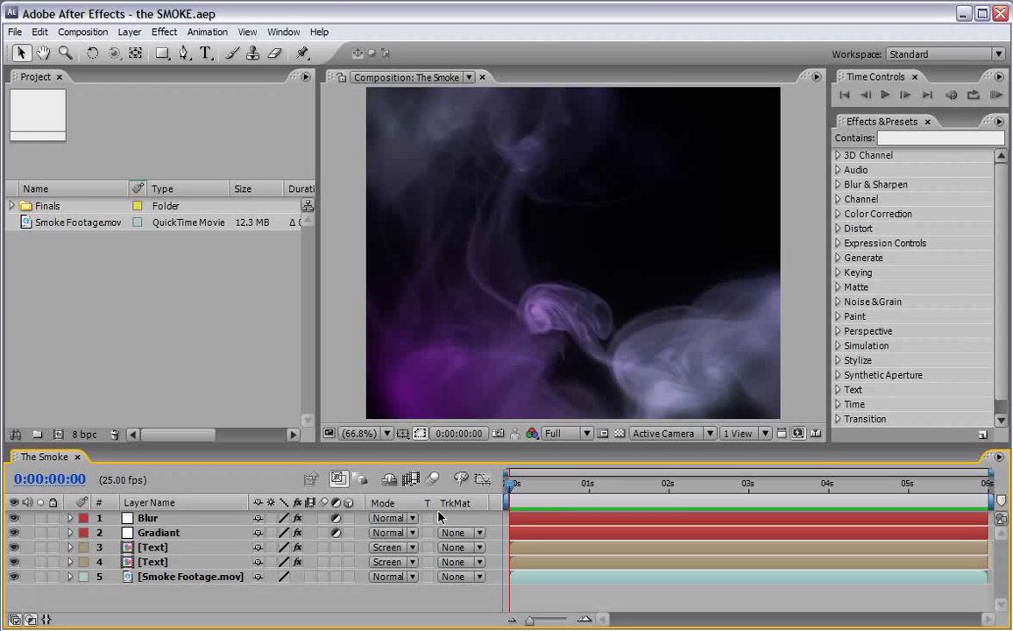
Play back the finished smoke composition, then close all open compositions
{"action": "left_click", "coordinate": [333, 354]}
{"action": "key", "text": "space"}
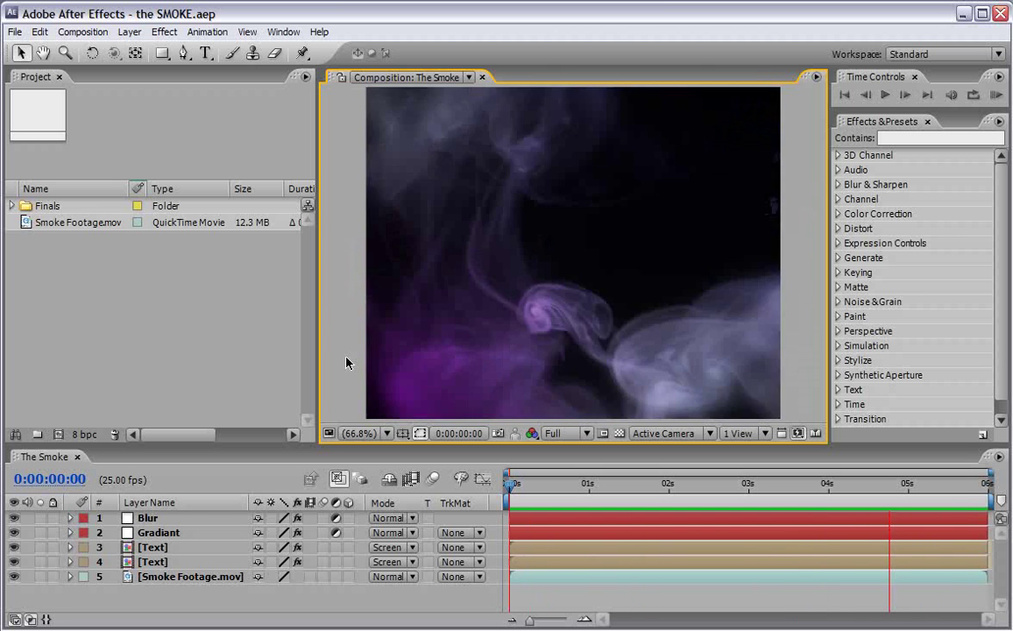
{"action": "left_click", "coordinate": [469, 77]}
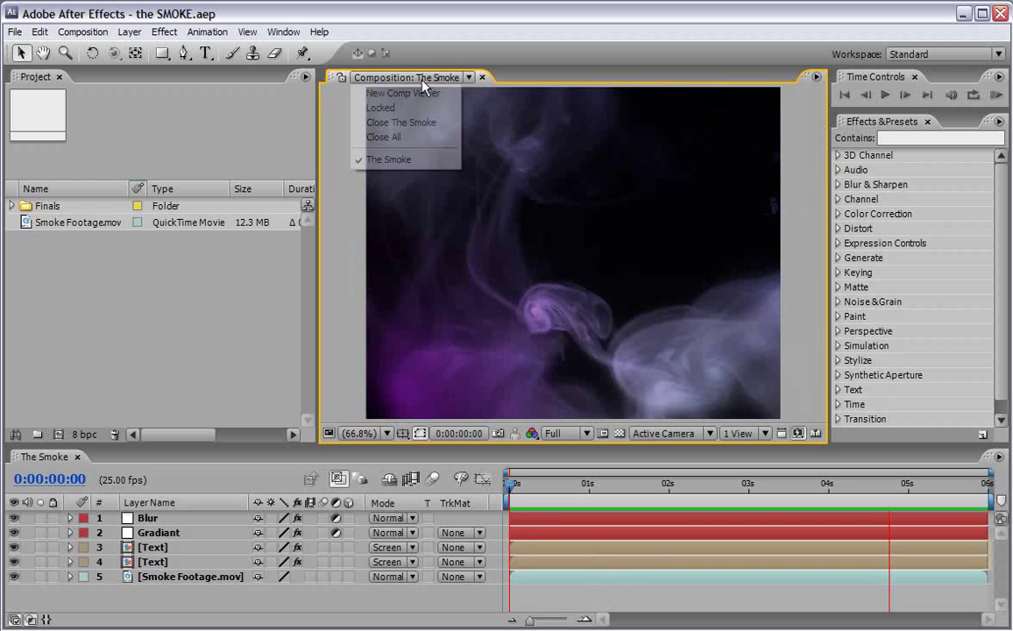
{"action": "left_click", "coordinate": [410, 137]}
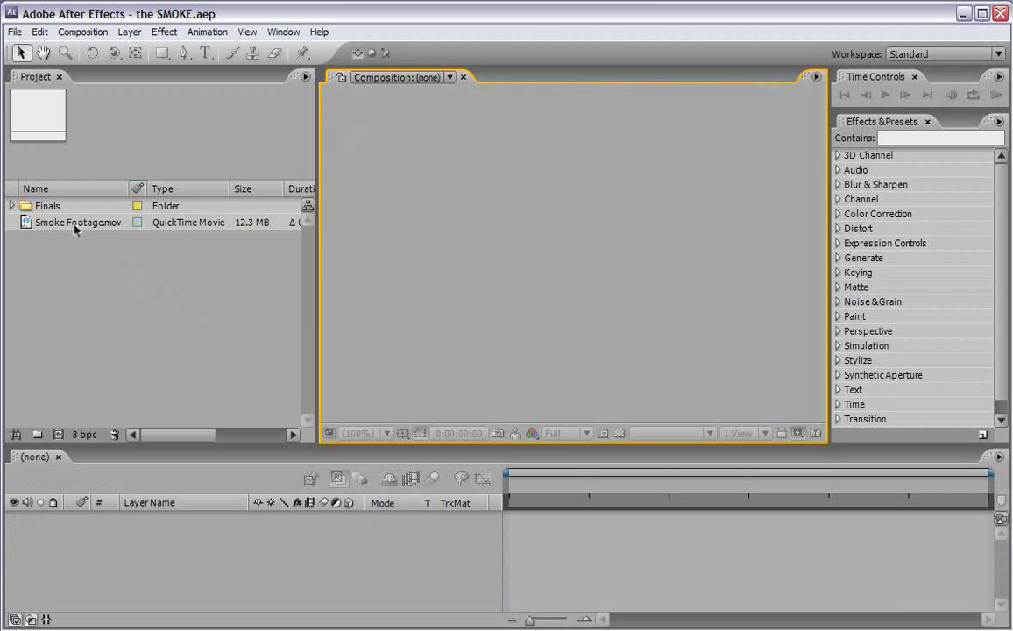
Preview the raw Smoke Footage.mov clip in its player, then close the player
{"action": "left_click", "coordinate": [73, 251]}
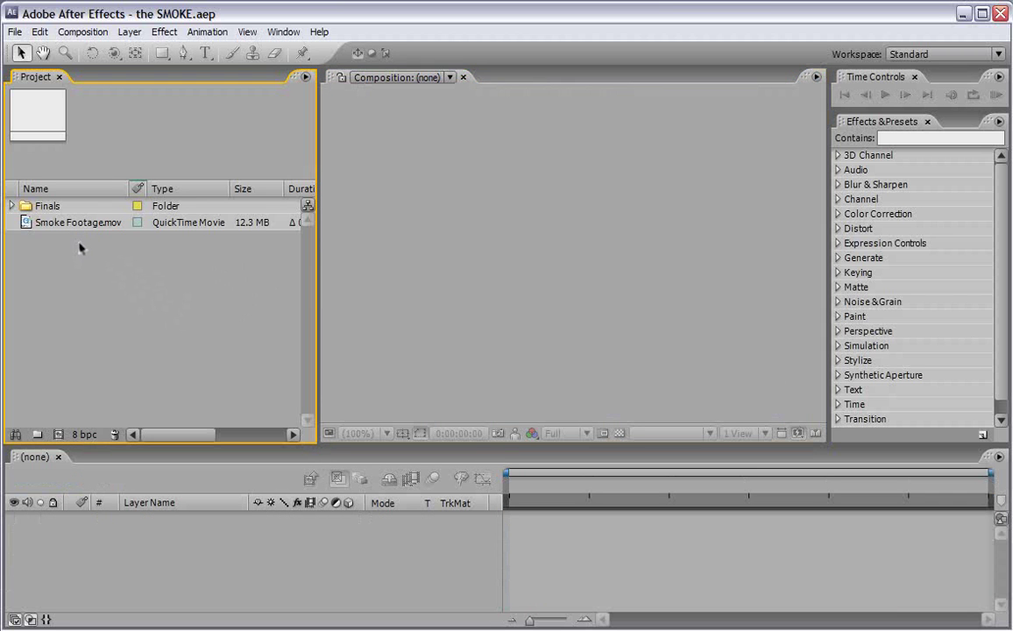
{"action": "left_click", "coordinate": [72, 226]}
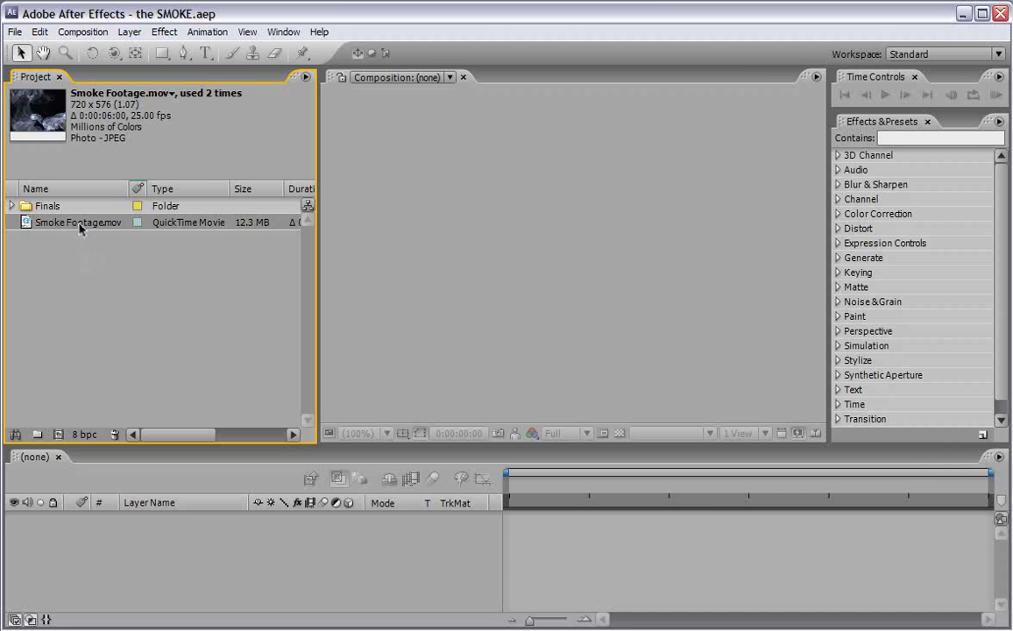
{"action": "double_click", "coordinate": [80, 226]}
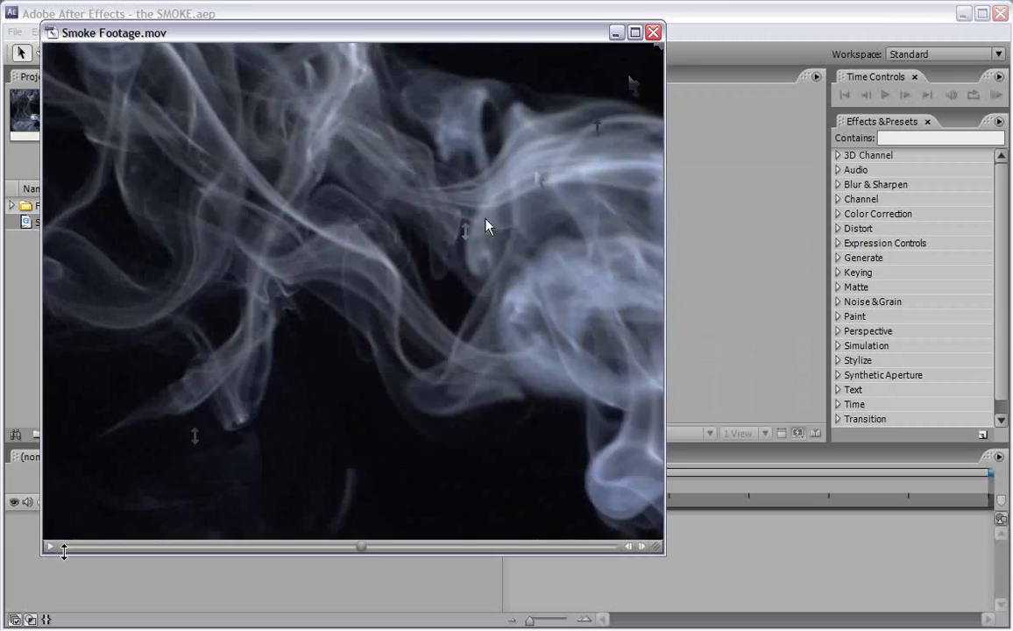
{"action": "key", "text": "ctrl+w"}
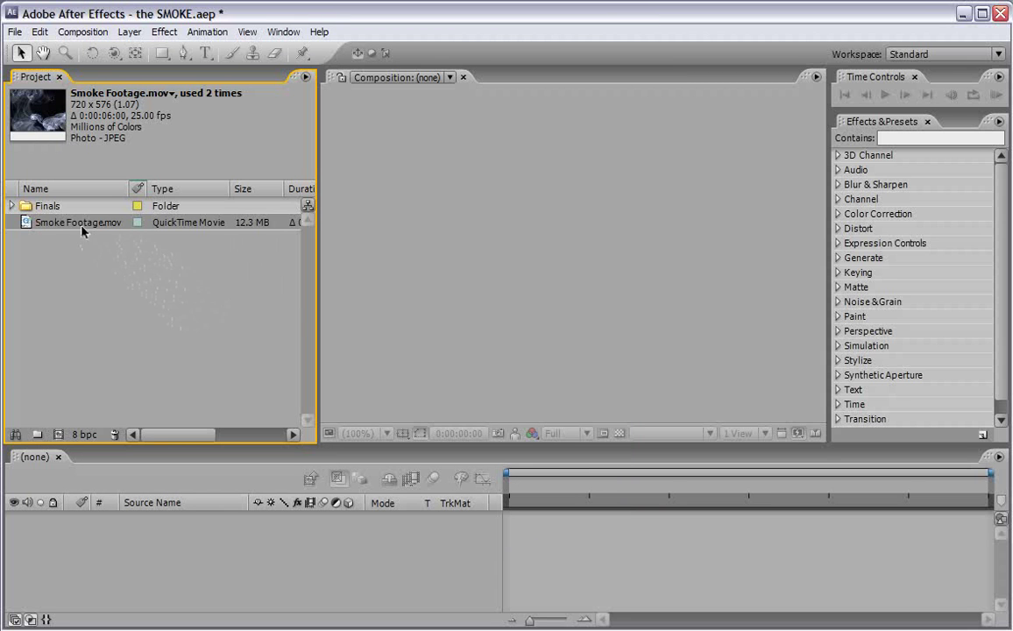
Build a new composition from Smoke Footage.mov and rename it 'Displace'
{"action": "left_click_drag", "start_coordinate": [75, 379], "coordinate": [59, 435]}
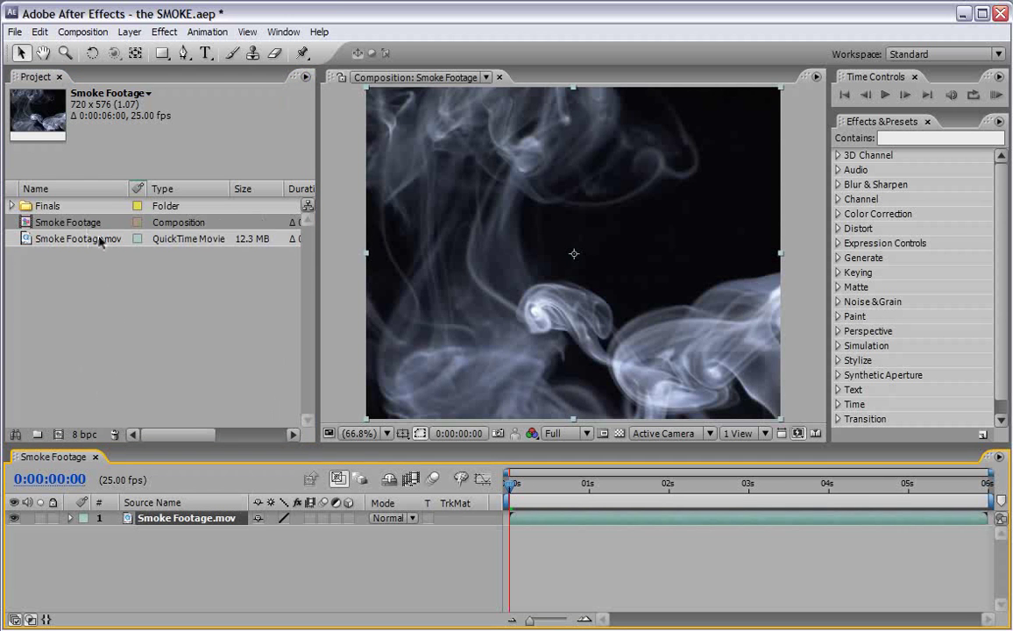
{"action": "left_click", "coordinate": [77, 226]}
{"action": "key", "text": "Return"}
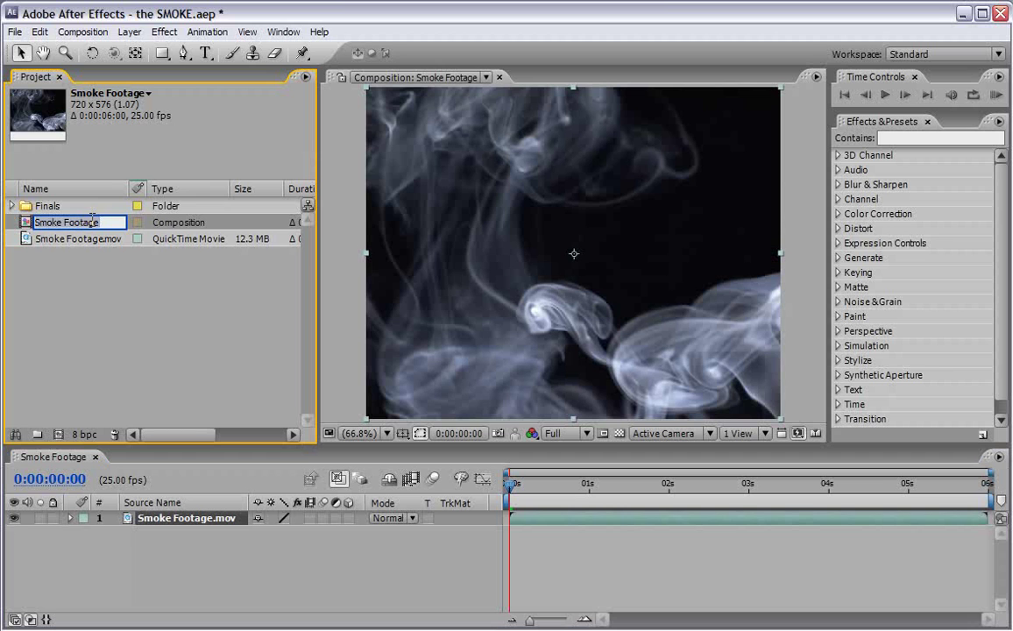
{"action": "type", "text": "Di"}
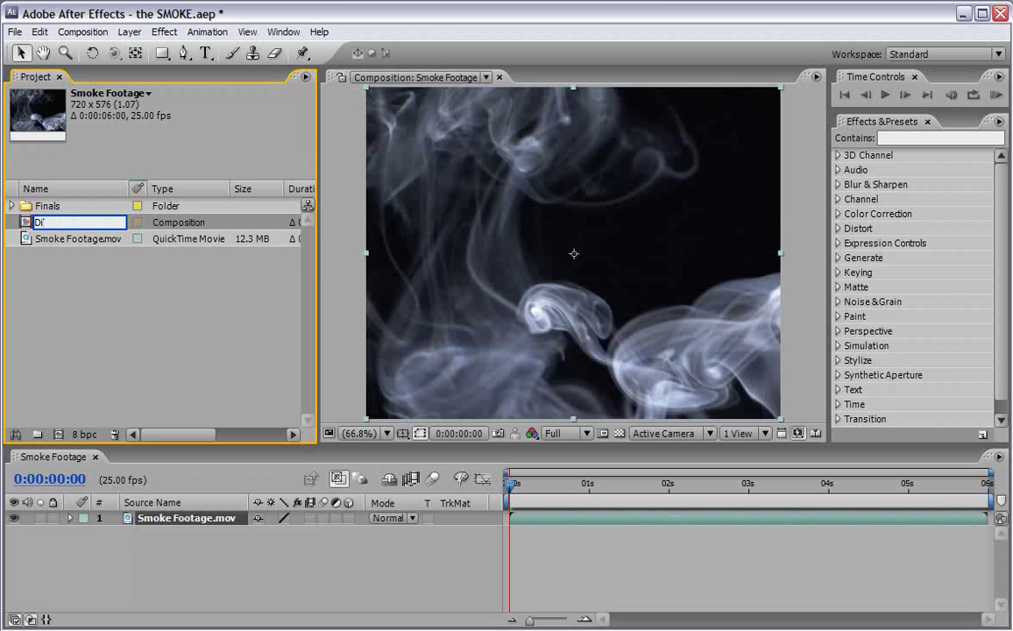
{"action": "type", "text": "splace"}
{"action": "key", "text": "Return"}
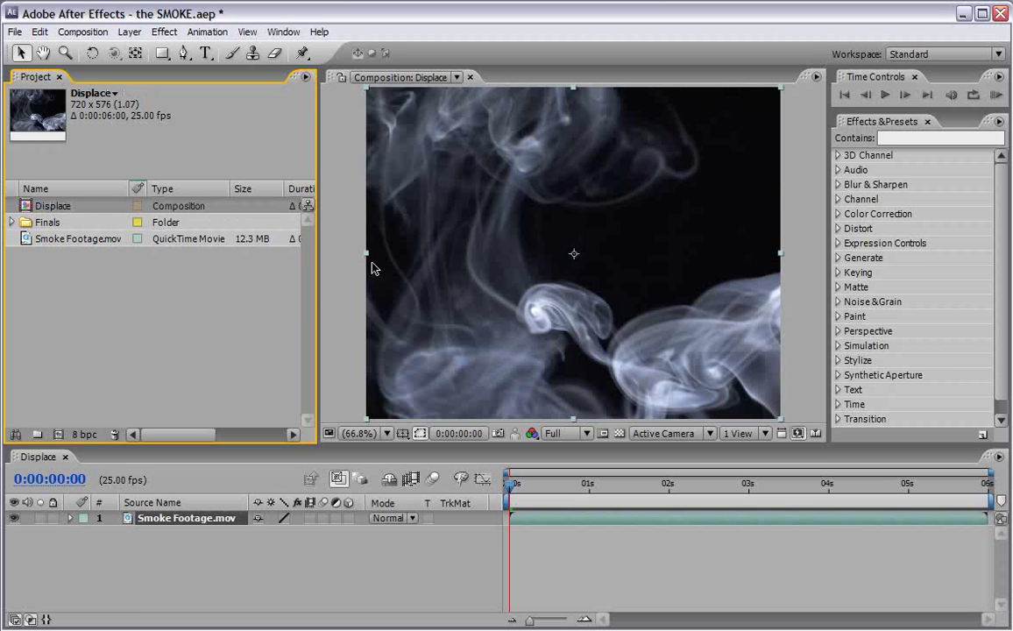
{"action": "left_click", "coordinate": [177, 572]}
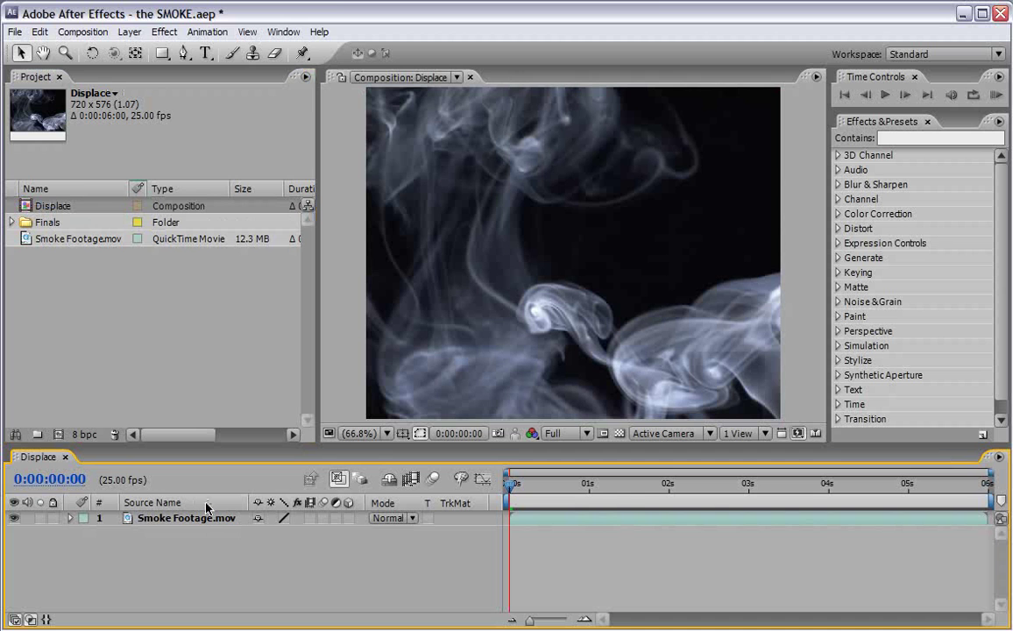
Apply Fast Blur to the smoke layer with Blurriness 10 and Repeat Edge Pixels enabled
{"action": "left_click", "coordinate": [163, 519]}
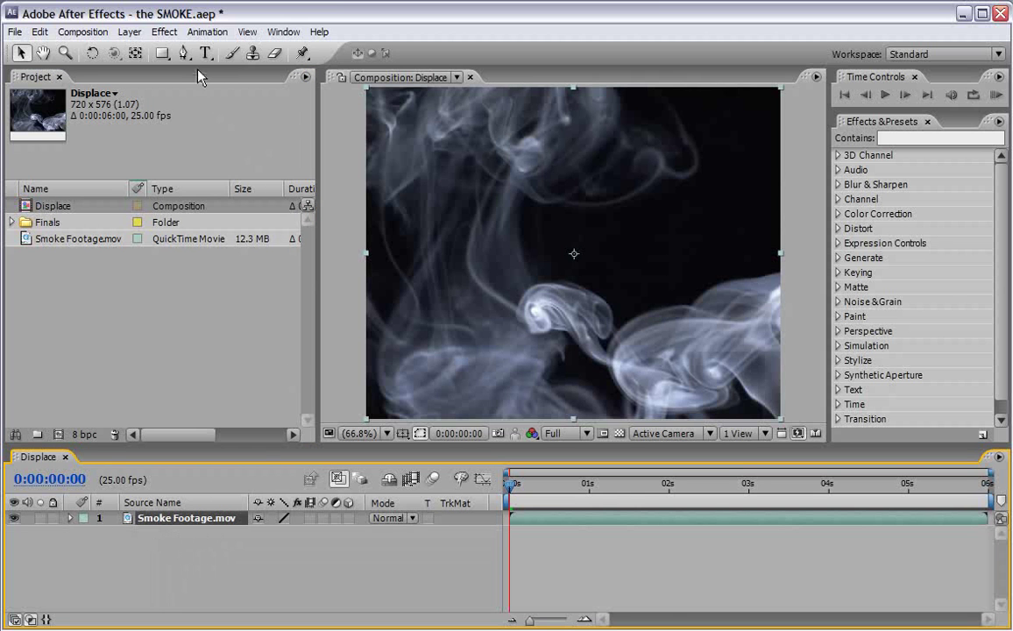
{"action": "left_click", "coordinate": [165, 32]}
{"action": "mouse_move", "coordinate": [224, 133]}
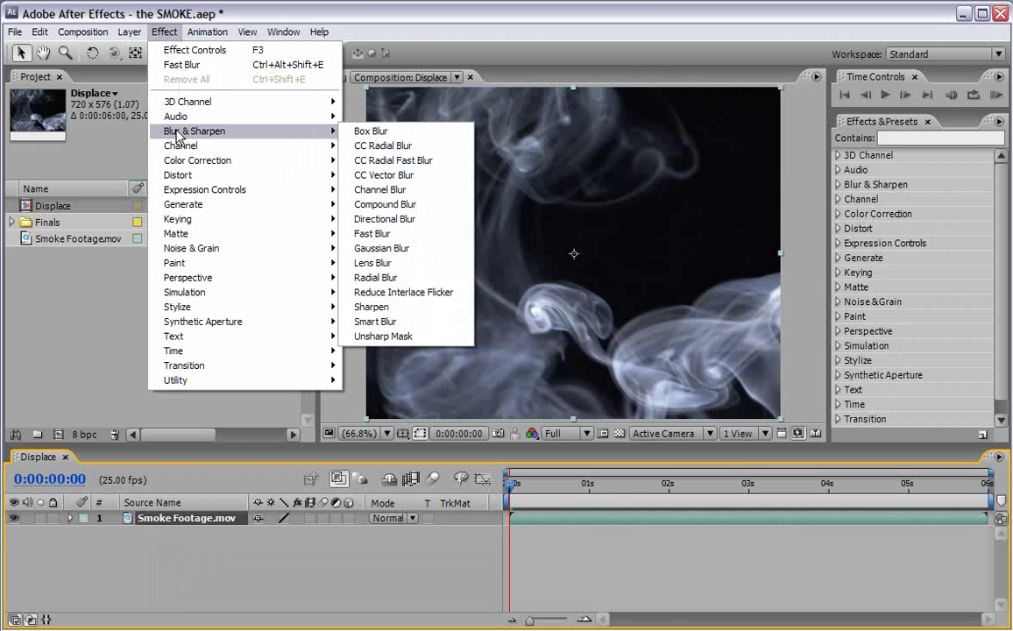
{"action": "left_click", "coordinate": [380, 233]}
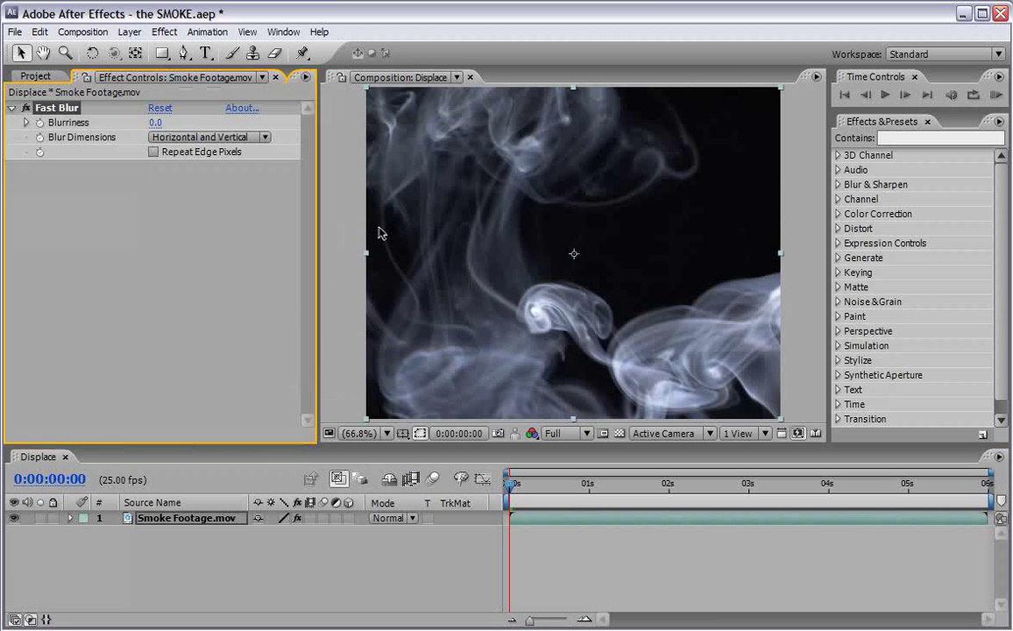
{"action": "left_click", "coordinate": [156, 123]}
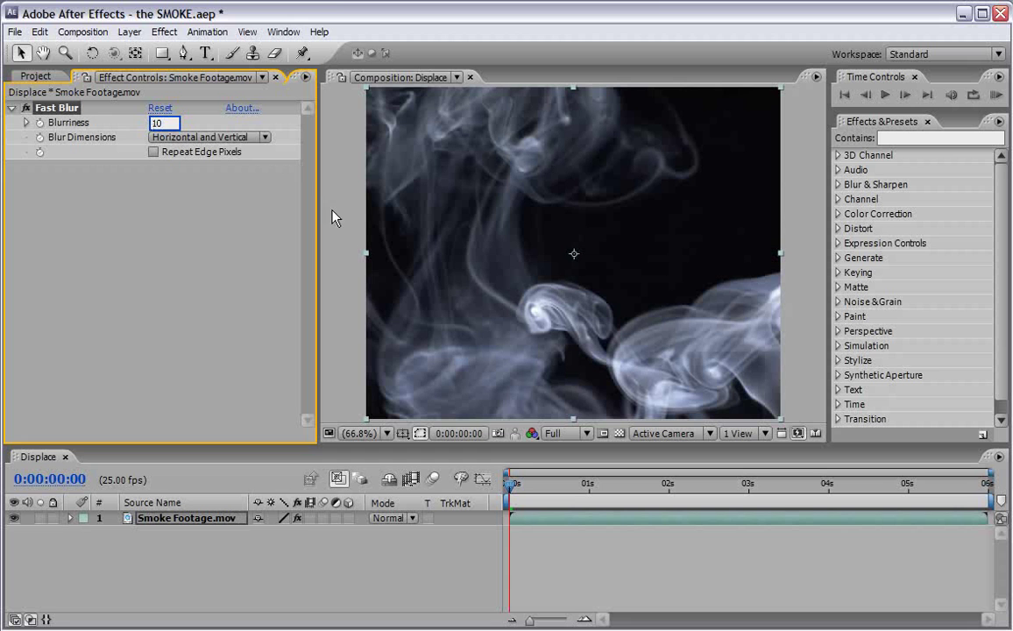
{"action": "left_click", "coordinate": [153, 152]}
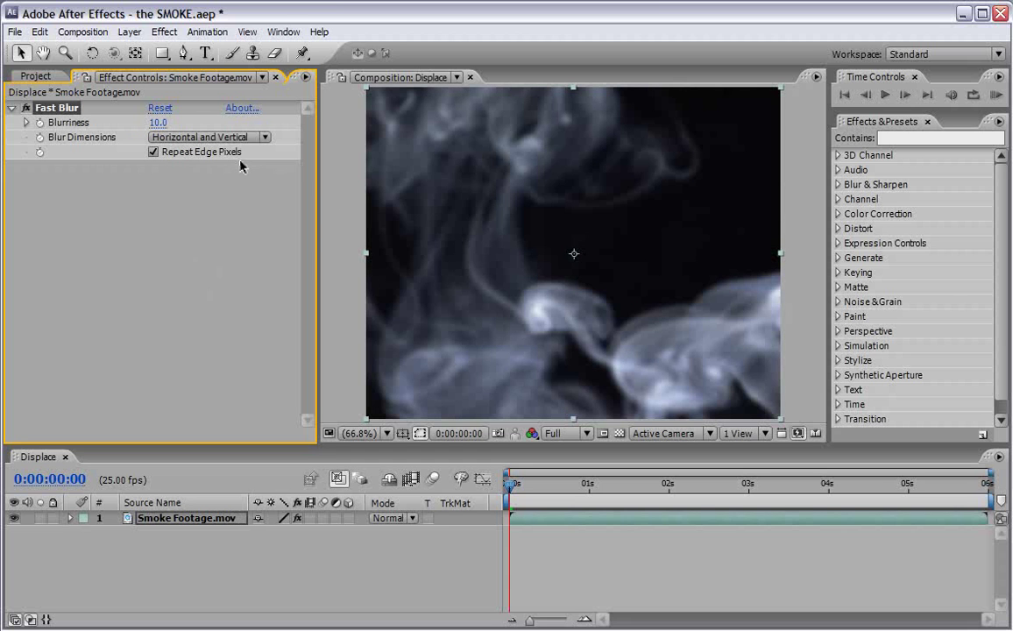
{"action": "left_click_drag", "start_coordinate": [511, 485], "coordinate": [761, 494]}
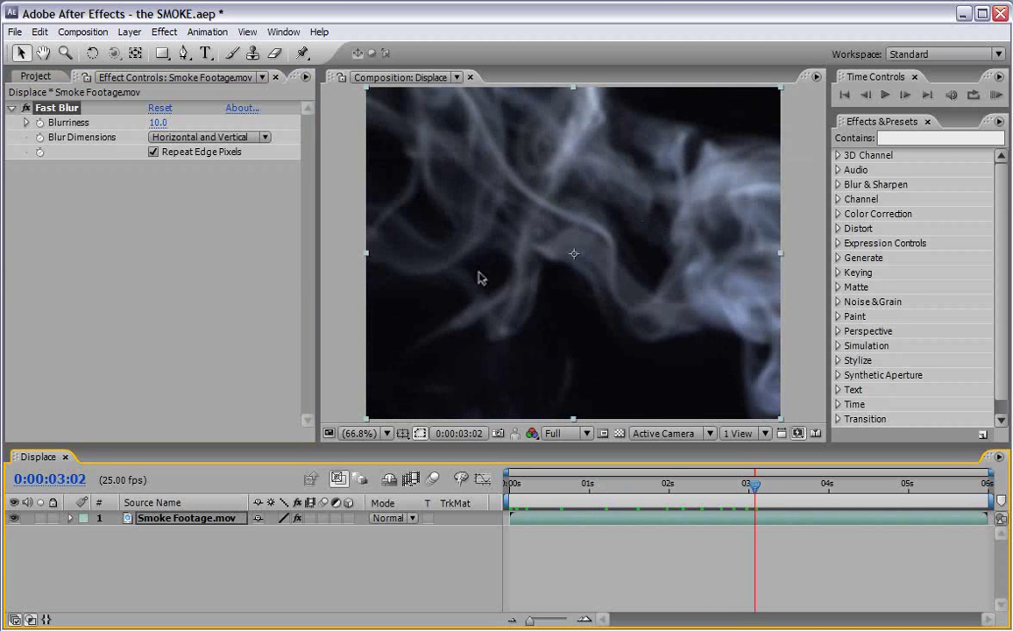
{"action": "left_click", "coordinate": [37, 76]}
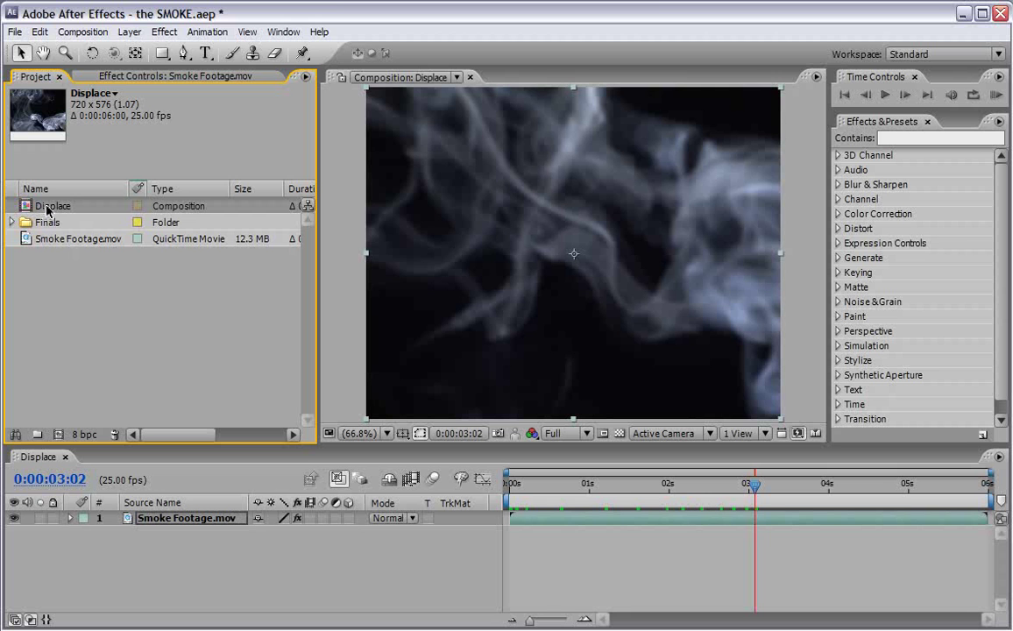
Nest Displace in a new composition and rename it 'Text'
{"action": "left_click_drag", "start_coordinate": [44, 208], "coordinate": [59, 435]}
{"action": "left_click", "coordinate": [73, 225]}
{"action": "key", "text": "Return"}
{"action": "type", "text": "Te"}
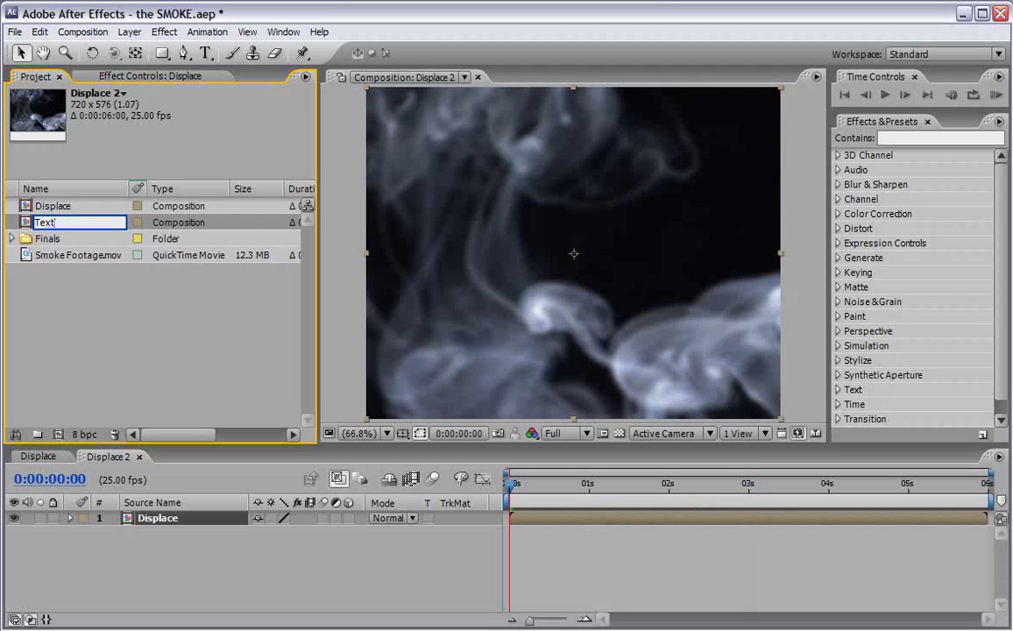
{"action": "type", "text": "xt"}
{"action": "key", "text": "Return"}
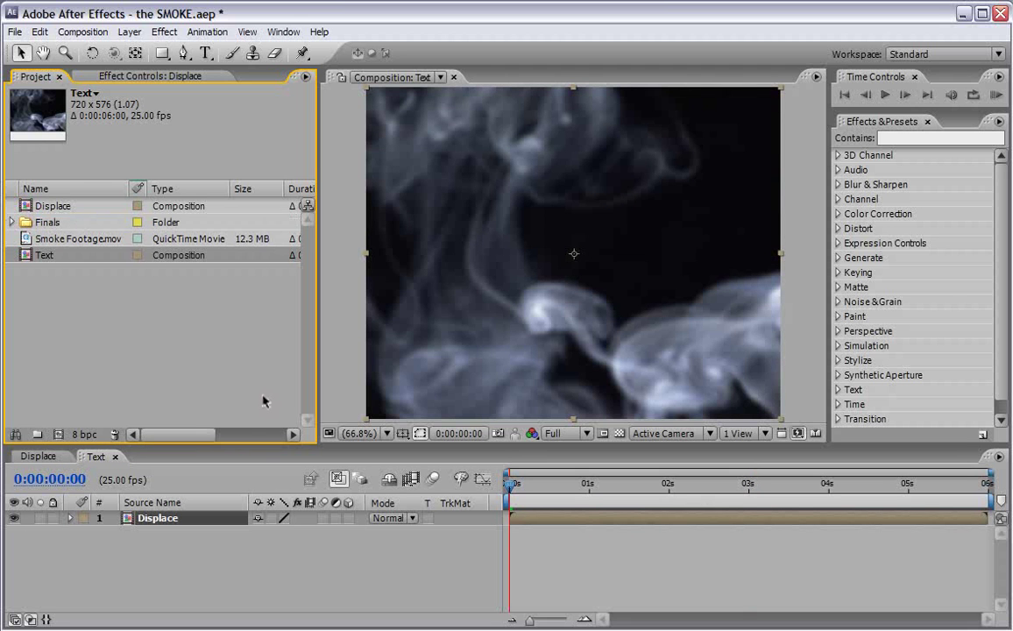
Turn on the Title/Action Safe guides in the viewer
{"action": "left_click", "coordinate": [228, 565]}
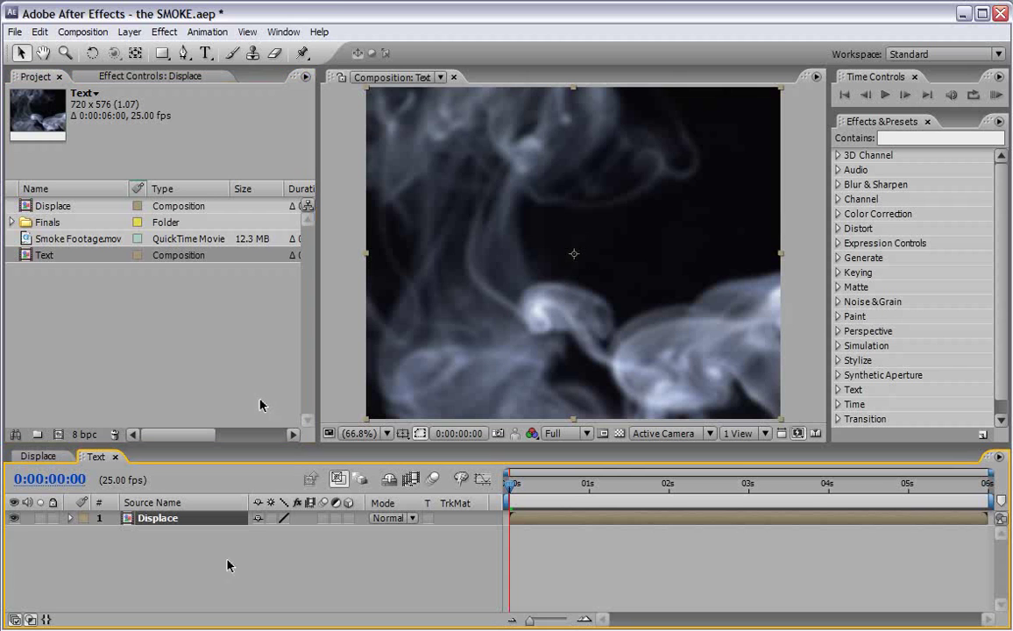
{"action": "left_click", "coordinate": [402, 434]}
{"action": "left_click", "coordinate": [412, 451]}
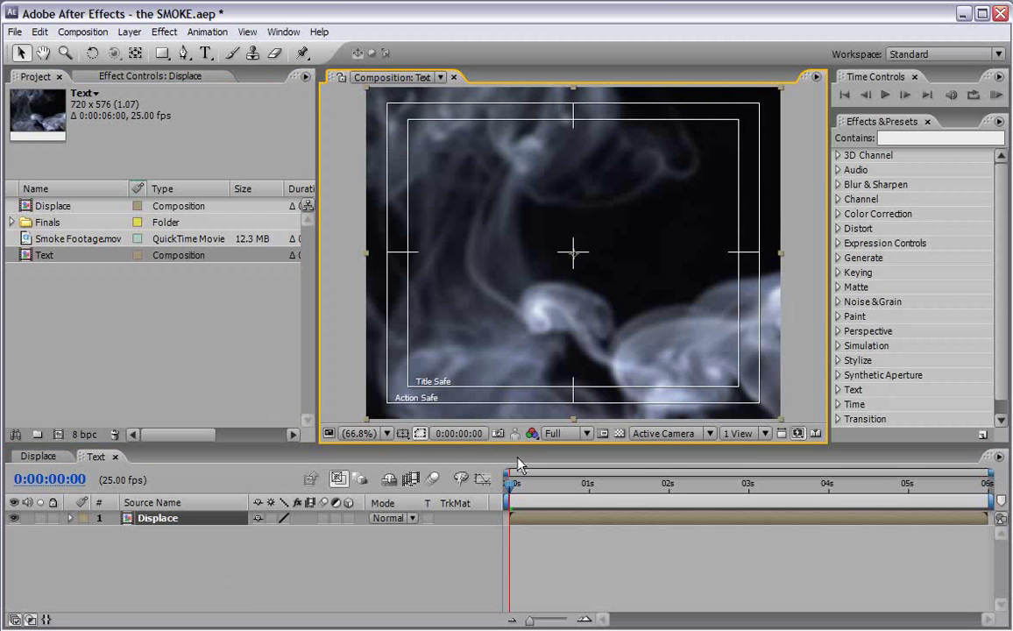
Create a text layer reading 'The' on one line and 'SMOKE' on the next
{"action": "left_click", "coordinate": [206, 53]}
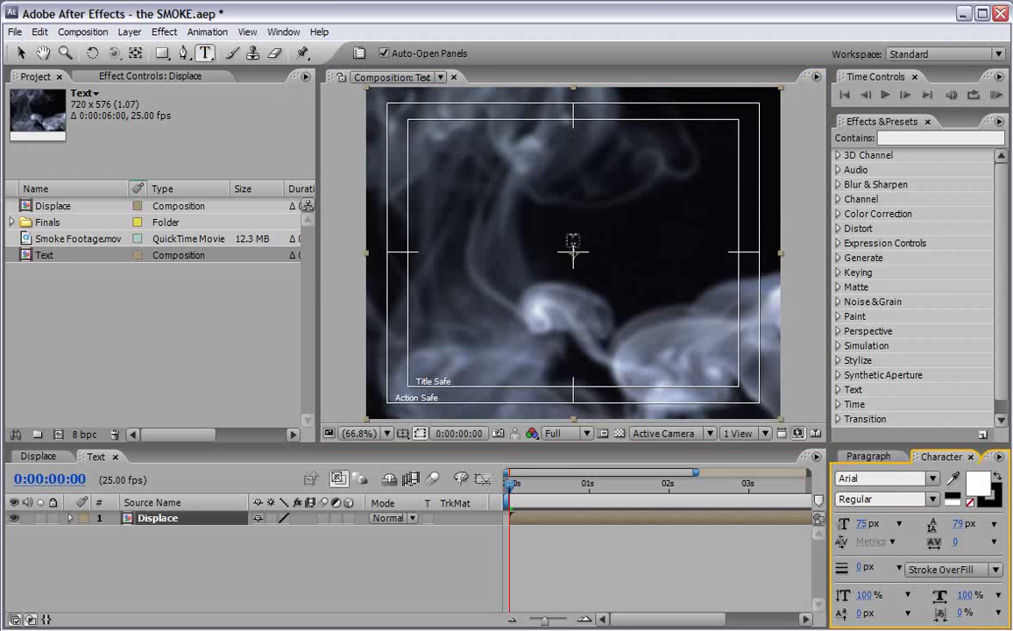
{"action": "left_click", "coordinate": [575, 242]}
{"action": "type", "text": "The"}
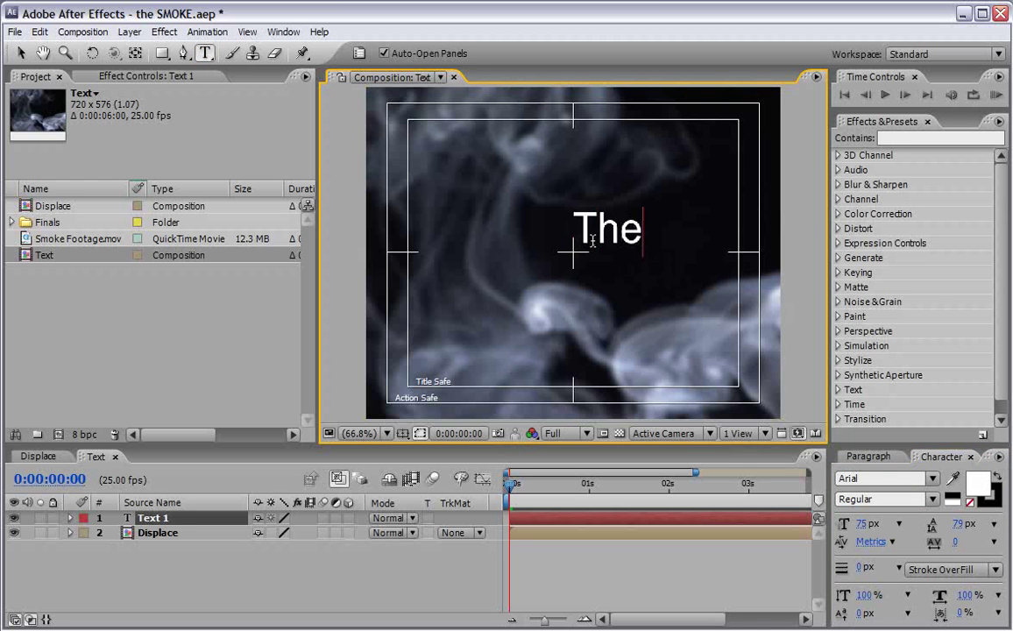
{"action": "key", "text": "Return"}
{"action": "type", "text": "SMOKE"}
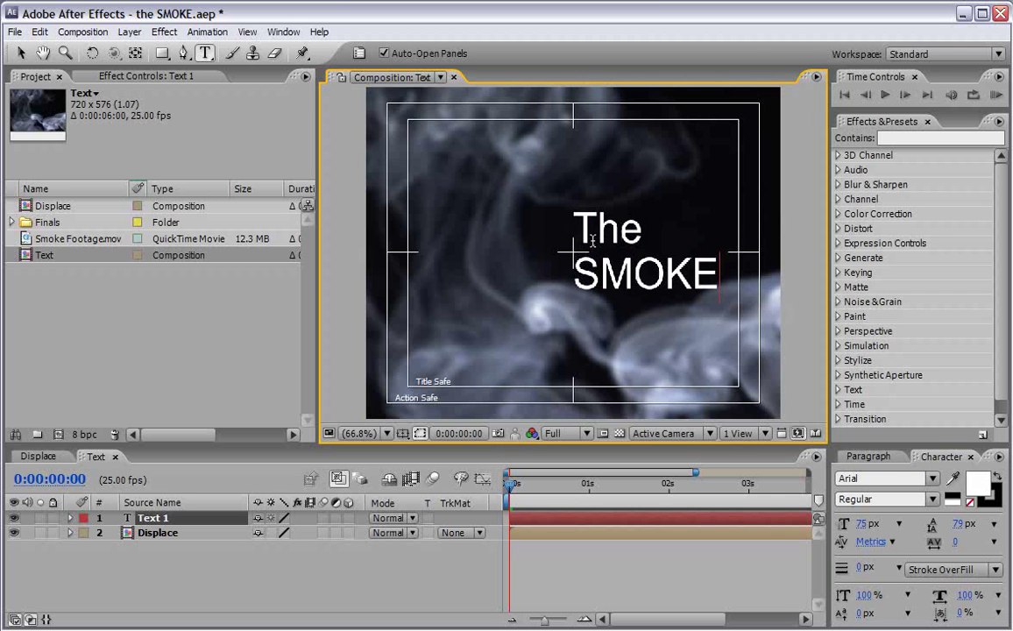
Set the word SMOKE in Arial Black at 150 px
{"action": "double_click", "coordinate": [577, 266]}
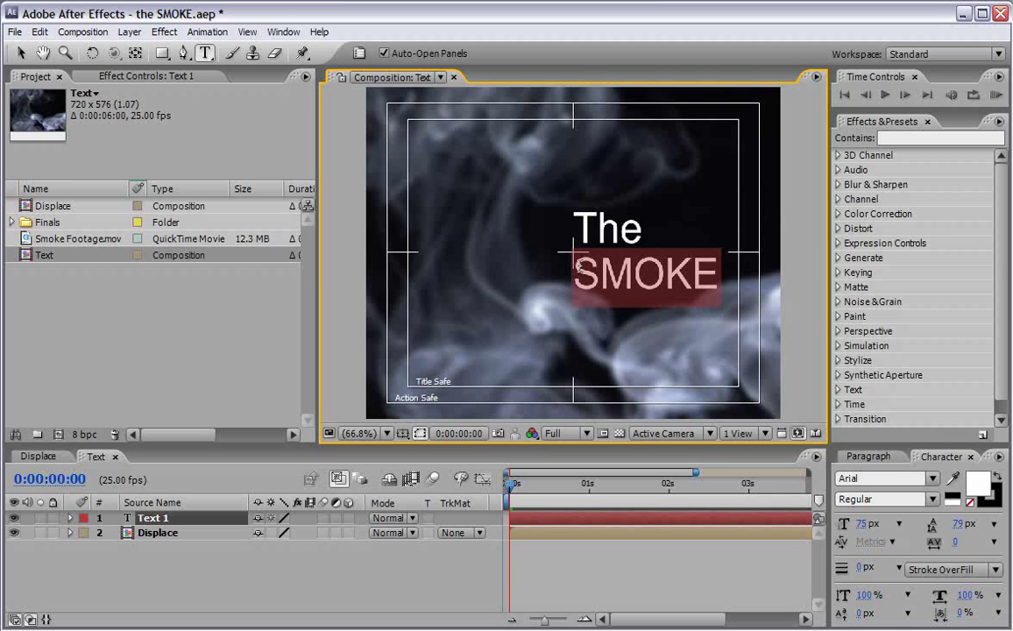
{"action": "left_click", "coordinate": [934, 479]}
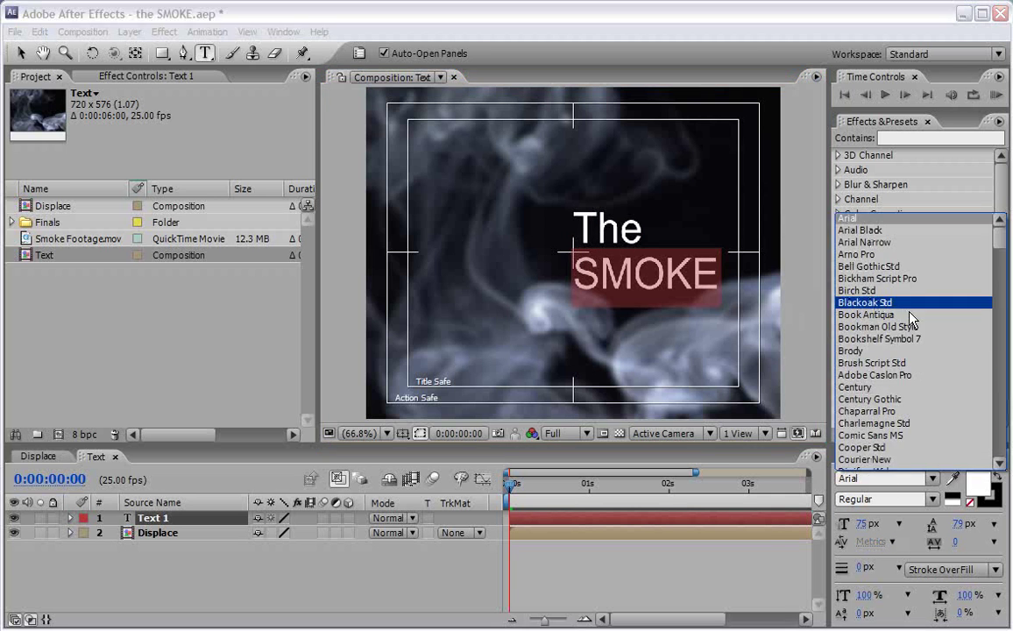
{"action": "left_click", "coordinate": [860, 230]}
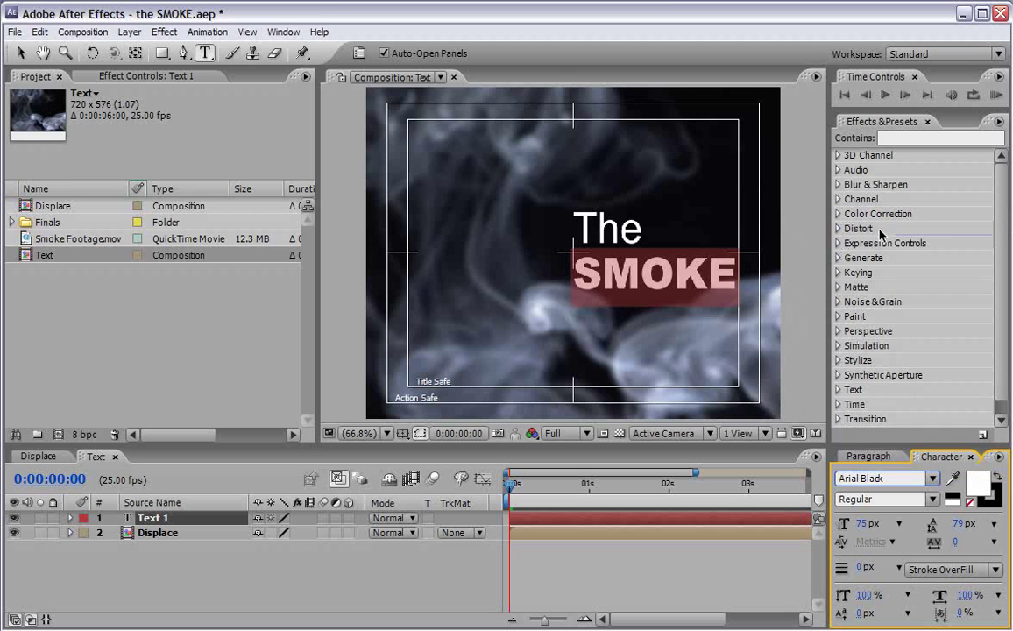
{"action": "left_click", "coordinate": [865, 524]}
{"action": "type", "text": "150"}
{"action": "key", "text": "Return"}
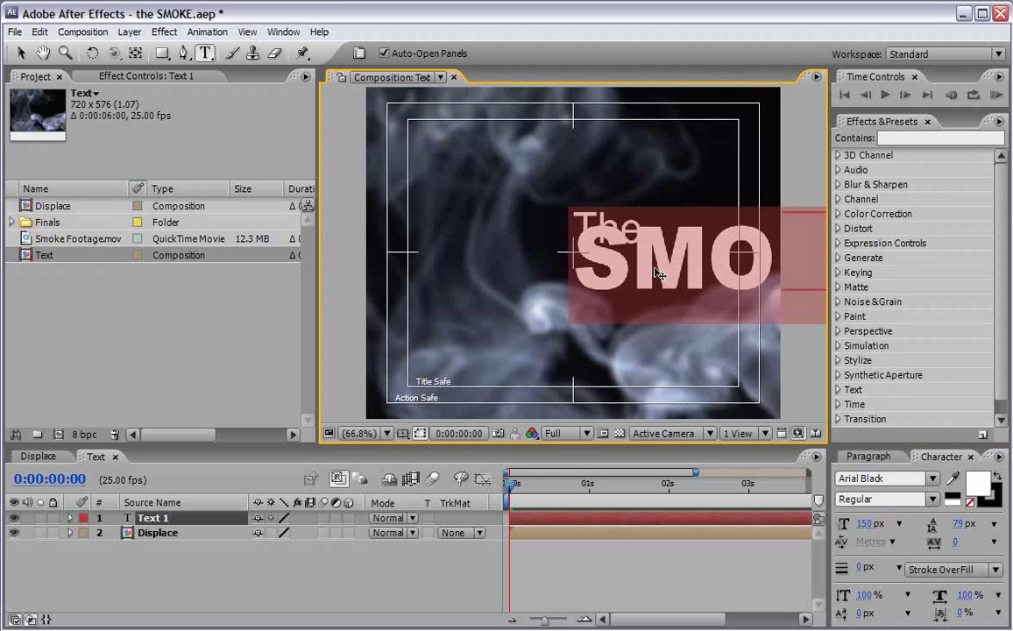
Shift the title left and raise its leading from 79 px to 121 px
{"action": "left_click_drag", "start_coordinate": [720, 261], "coordinate": [557, 257]}
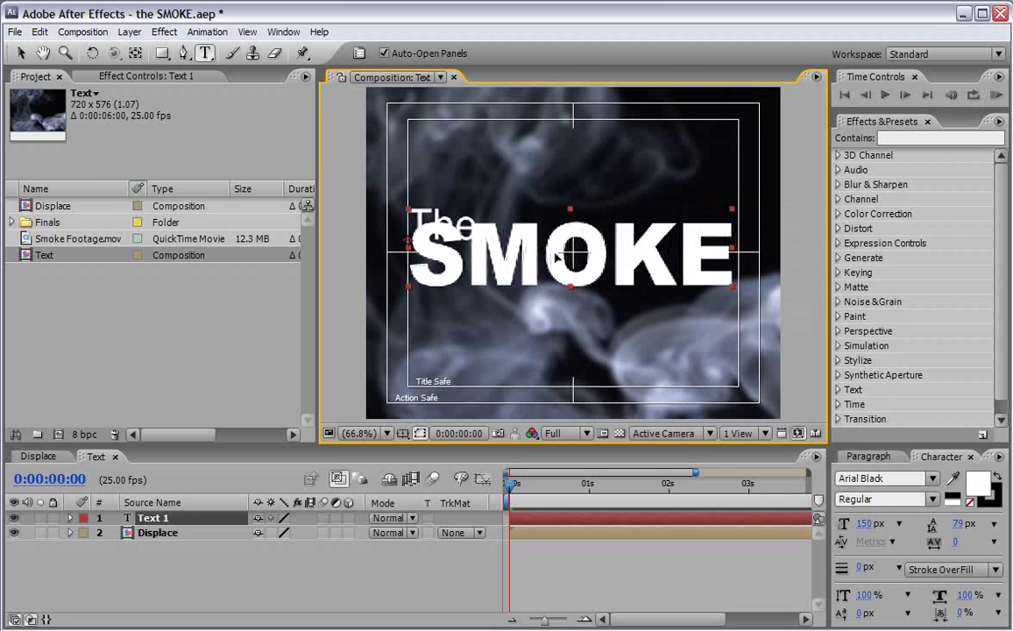
{"action": "double_click", "coordinate": [600, 277]}
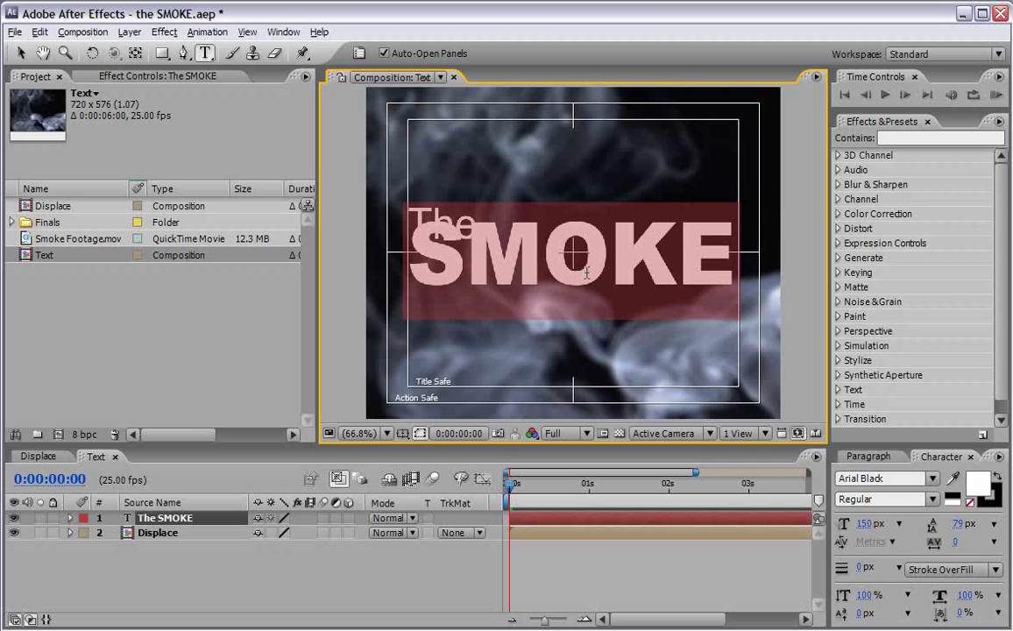
{"action": "key", "text": "alt+Down"}
{"action": "key", "text": "alt+Down"}
{"action": "key", "text": "alt+Down"}
{"action": "key", "text": "alt+Down"}
{"action": "key", "text": "alt+Down"}
{"action": "key", "text": "alt+Down"}
{"action": "key", "text": "alt+Down"}
{"action": "key", "text": "alt+Down"}
{"action": "key", "text": "alt+Down"}
{"action": "key", "text": "alt+Down"}
{"action": "key", "text": "alt+Down"}
{"action": "key", "text": "alt+Down"}
{"action": "key", "text": "alt+Down"}
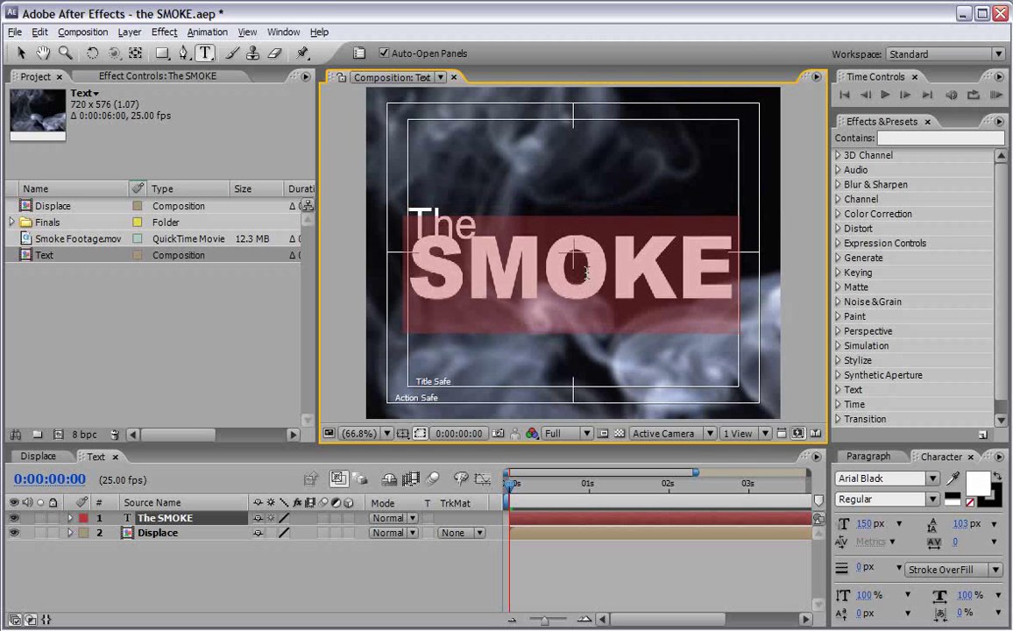
{"action": "key", "text": "alt+Down"}
{"action": "key", "text": "alt+Down"}
{"action": "key", "text": "alt+Down"}
{"action": "key", "text": "alt+Down"}
{"action": "key", "text": "alt+Down"}
{"action": "key", "text": "alt+Down"}
{"action": "key", "text": "alt+Down"}
{"action": "key", "text": "alt+Down"}
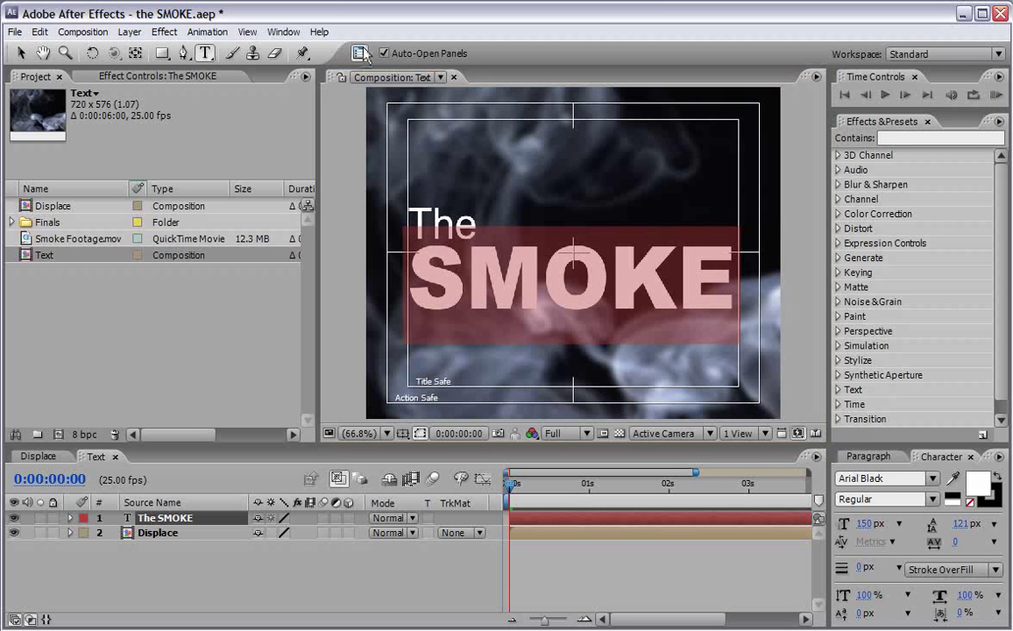
Nudge the title up, centre its anchor point, and reveal the text layer's Scale property
{"action": "left_click", "coordinate": [21, 53]}
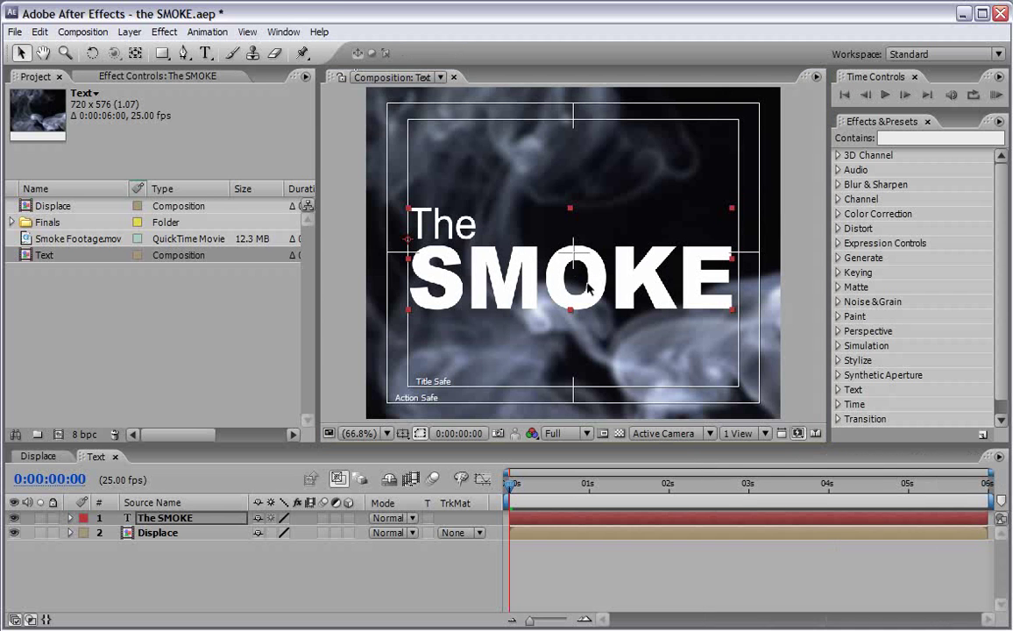
{"action": "left_click_drag", "start_coordinate": [589, 287], "coordinate": [588, 263]}
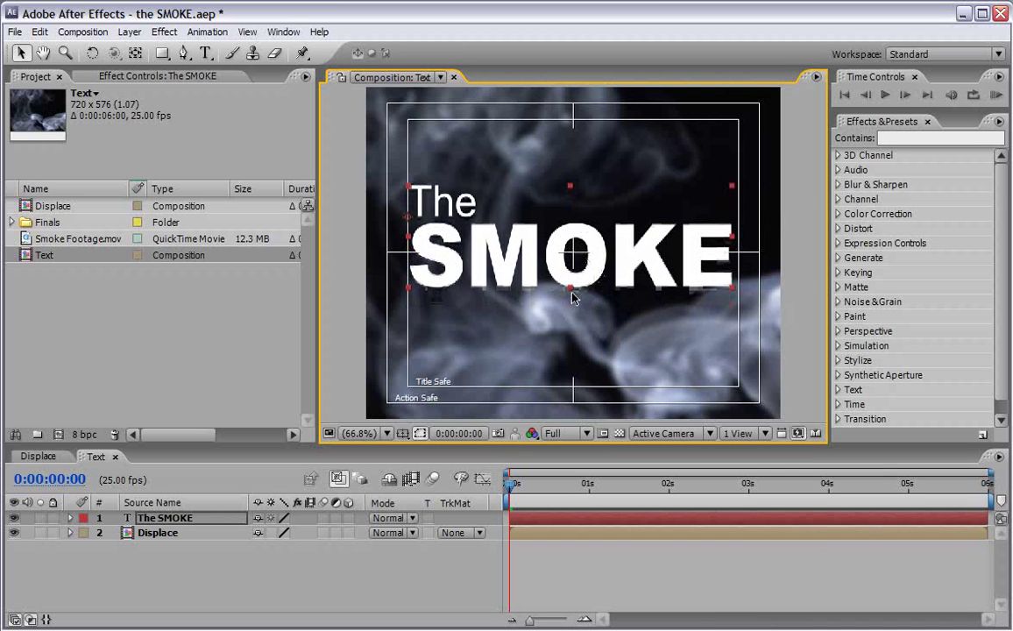
{"action": "left_click", "coordinate": [135, 53]}
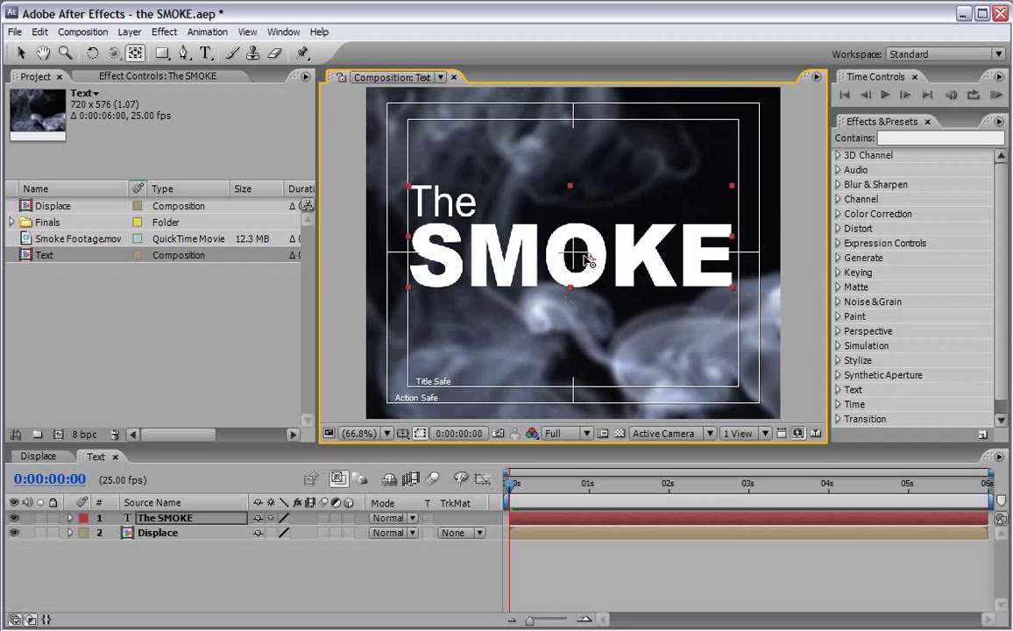
{"action": "left_click", "coordinate": [161, 523]}
{"action": "key", "text": "v"}
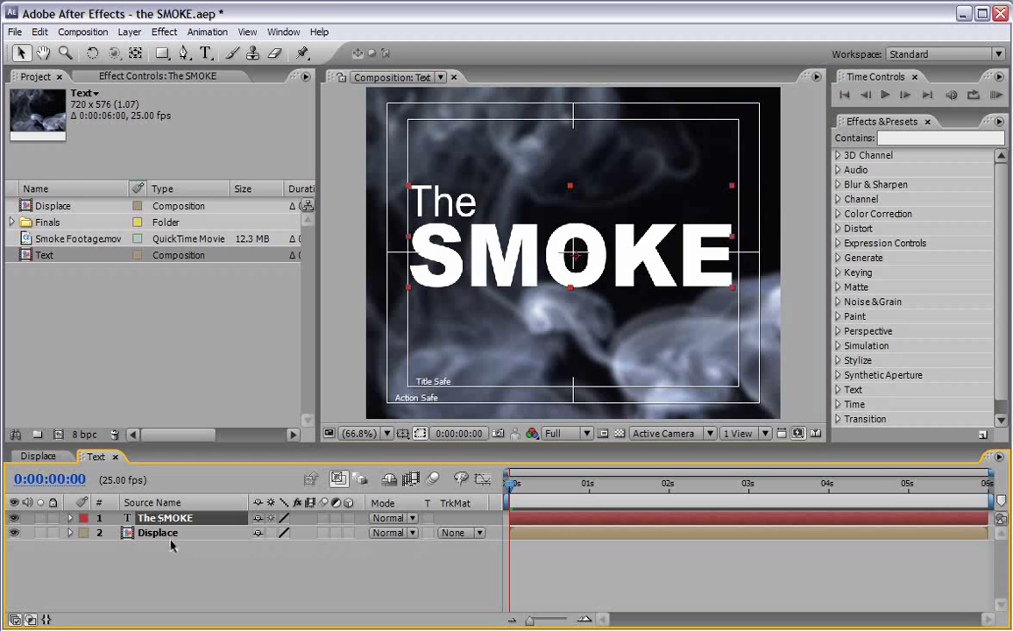
{"action": "key", "text": "s"}
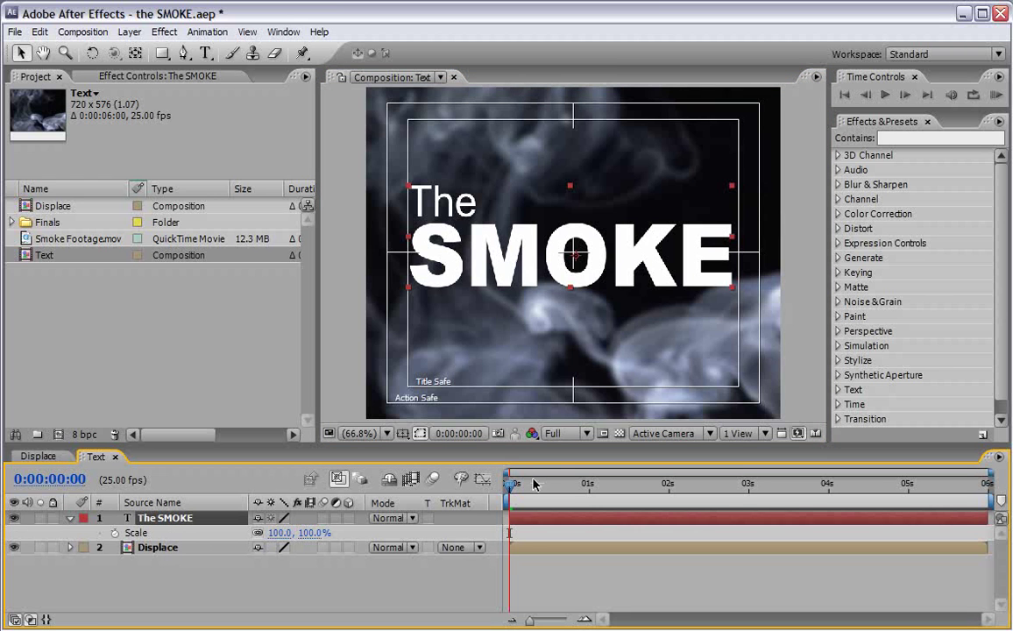
Hide the Displace layer and apply Displacement Map to the title
{"action": "left_click_drag", "start_coordinate": [510, 482], "coordinate": [452, 498]}
{"action": "left_click", "coordinate": [12, 547]}
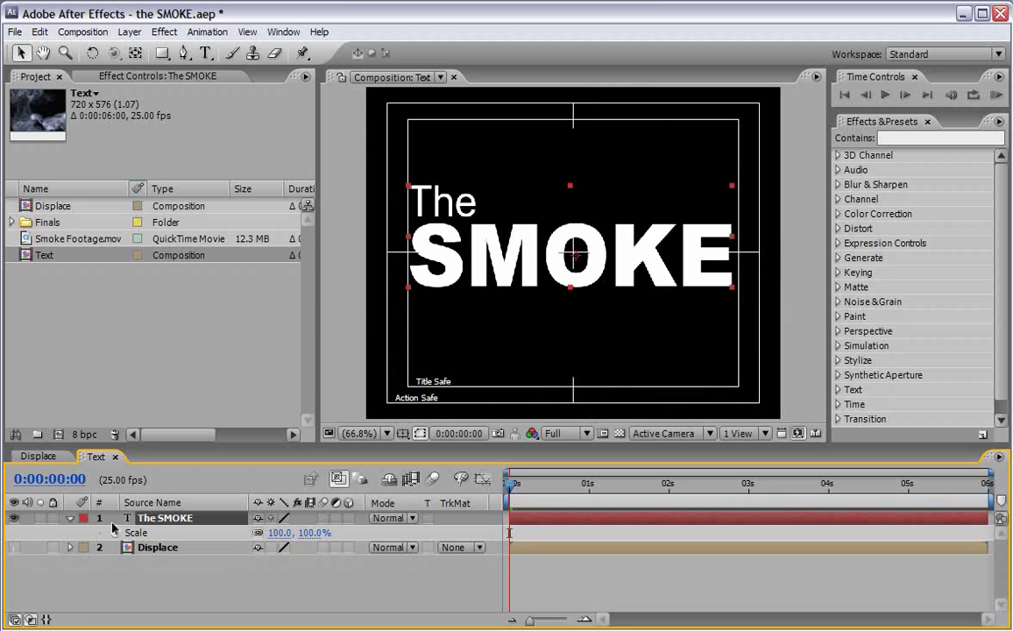
{"action": "left_click", "coordinate": [164, 32]}
{"action": "mouse_move", "coordinate": [180, 179]}
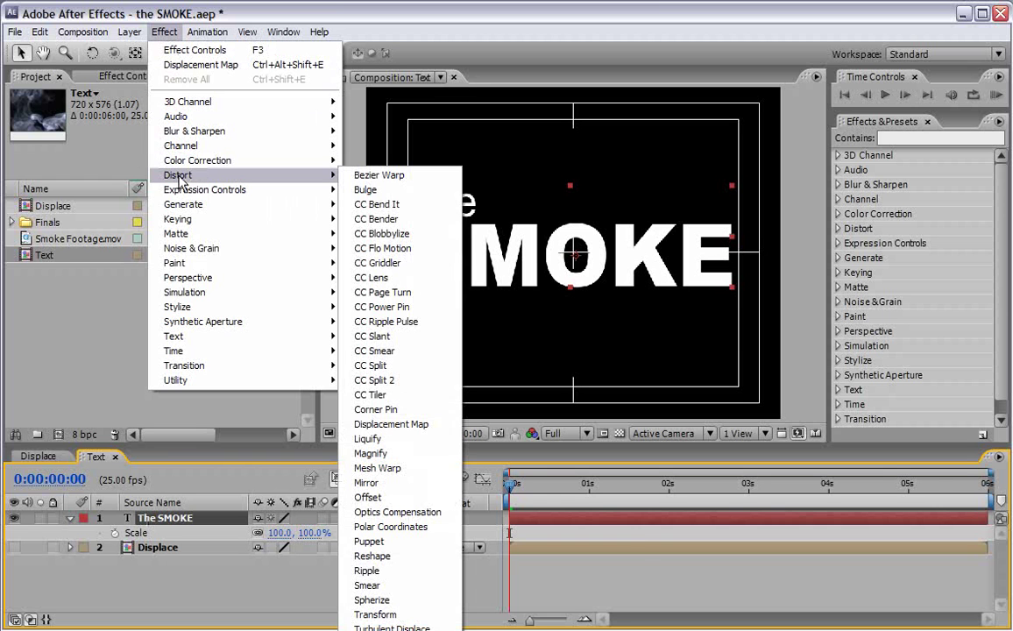
{"action": "left_click", "coordinate": [399, 426]}
Drive the Displacement Map from Displace's luminance on both axes, maximum displacement 10 each
{"action": "left_click", "coordinate": [200, 126]}
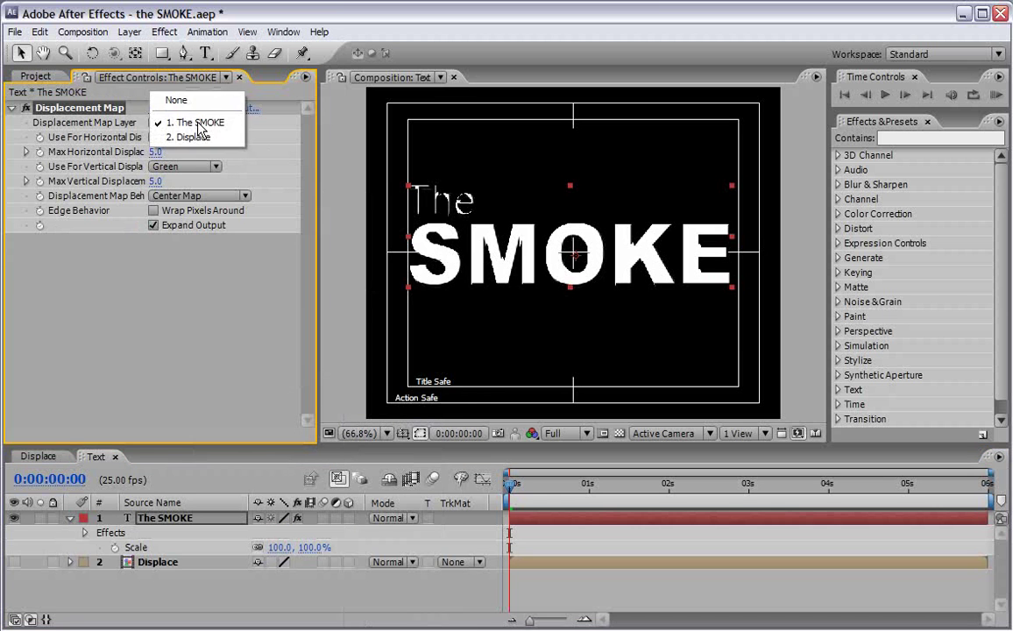
{"action": "left_click", "coordinate": [200, 140]}
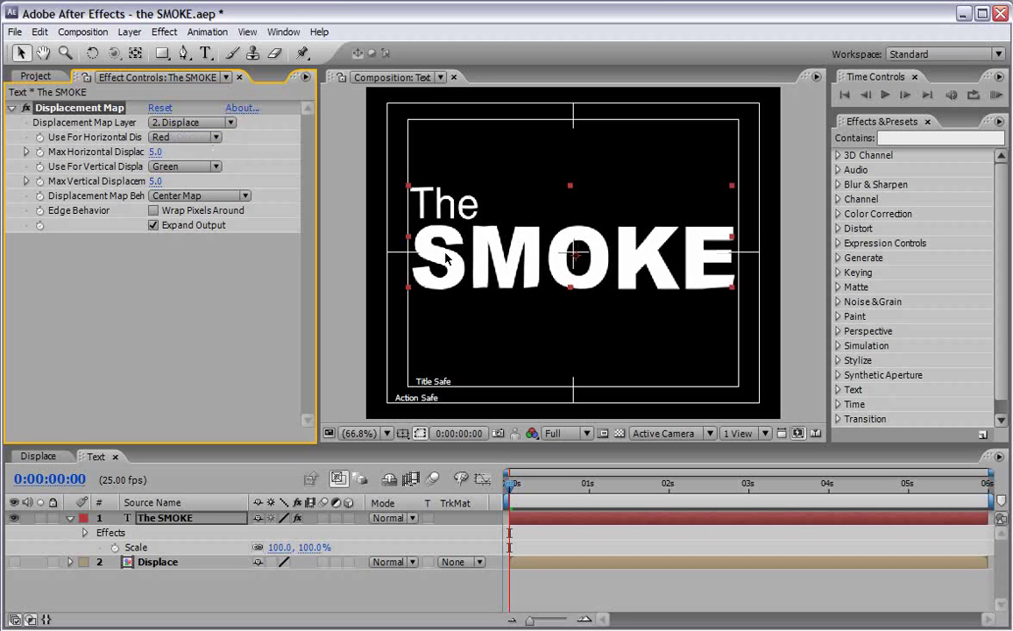
{"action": "left_click", "coordinate": [196, 137]}
{"action": "left_click", "coordinate": [199, 199]}
{"action": "left_click", "coordinate": [199, 166]}
{"action": "left_click", "coordinate": [199, 213]}
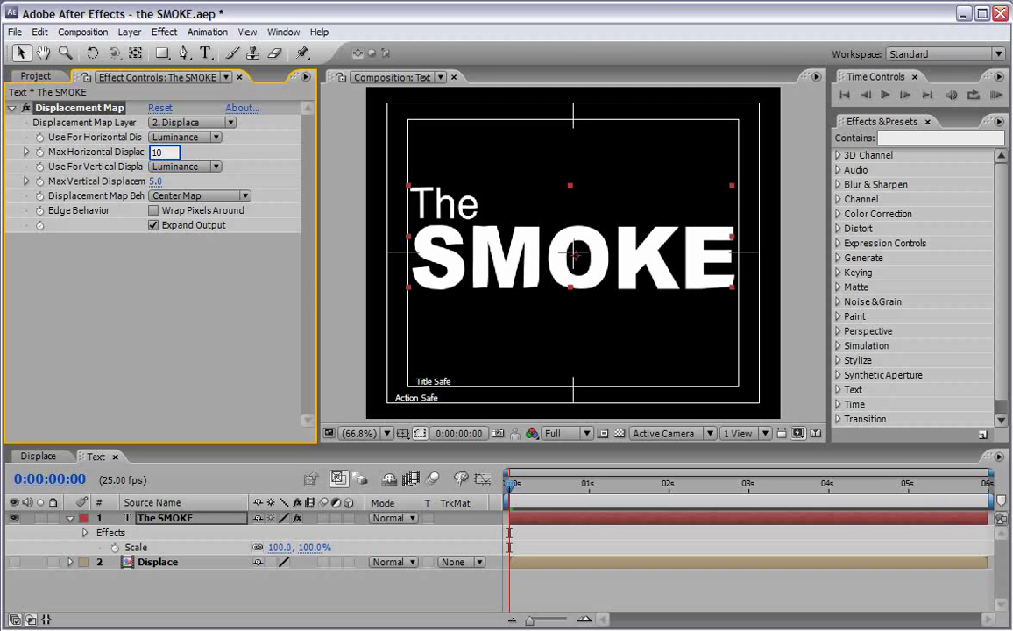
{"action": "key", "text": "Tab"}
{"action": "type", "text": "1"}
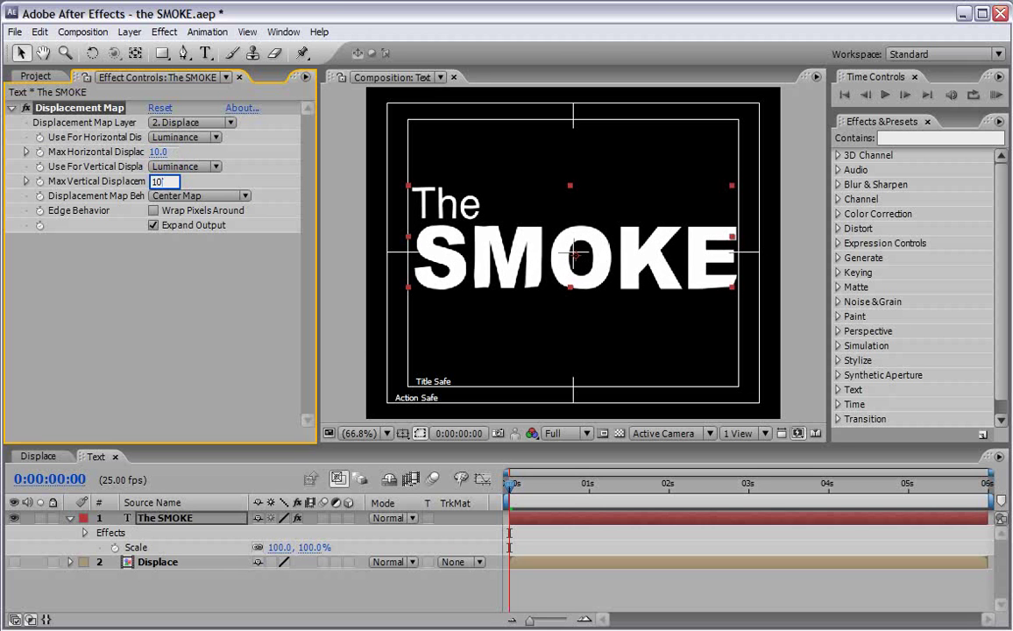
{"action": "key", "text": "Return"}
{"action": "left_click_drag", "start_coordinate": [524, 501], "coordinate": [605, 484]}
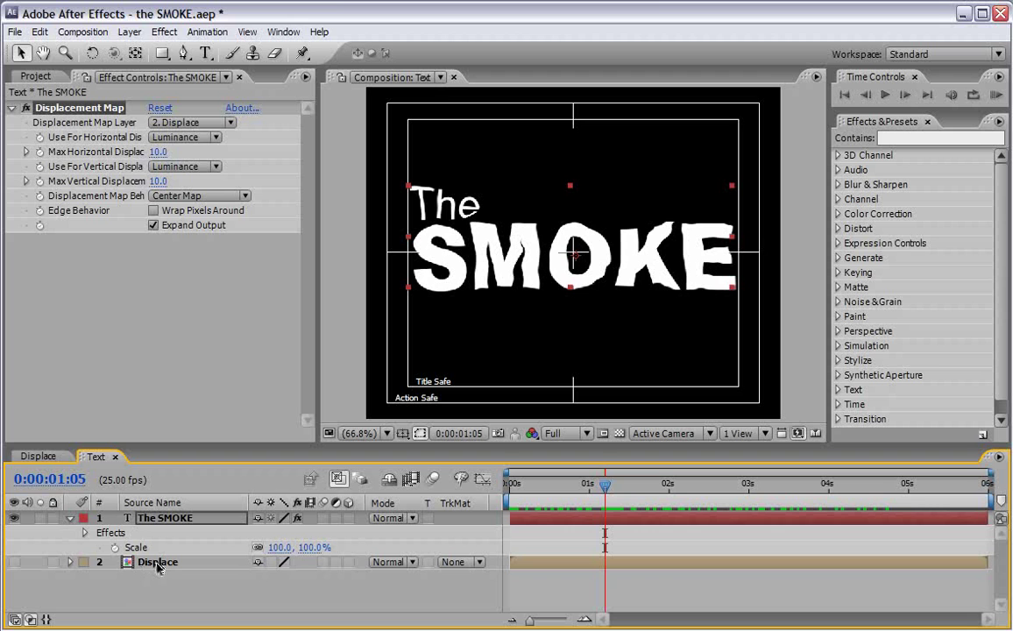
Add Smoke Footage.mov to the Text composition and hide the Title/Action Safe guides
{"action": "left_click", "coordinate": [39, 76]}
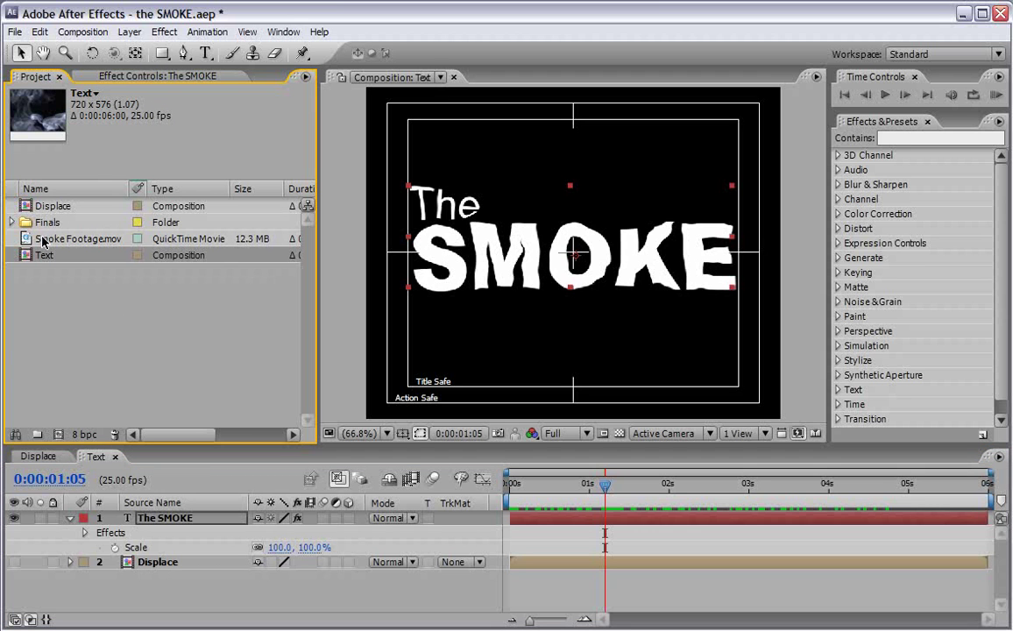
{"action": "left_click_drag", "start_coordinate": [42, 242], "coordinate": [138, 542]}
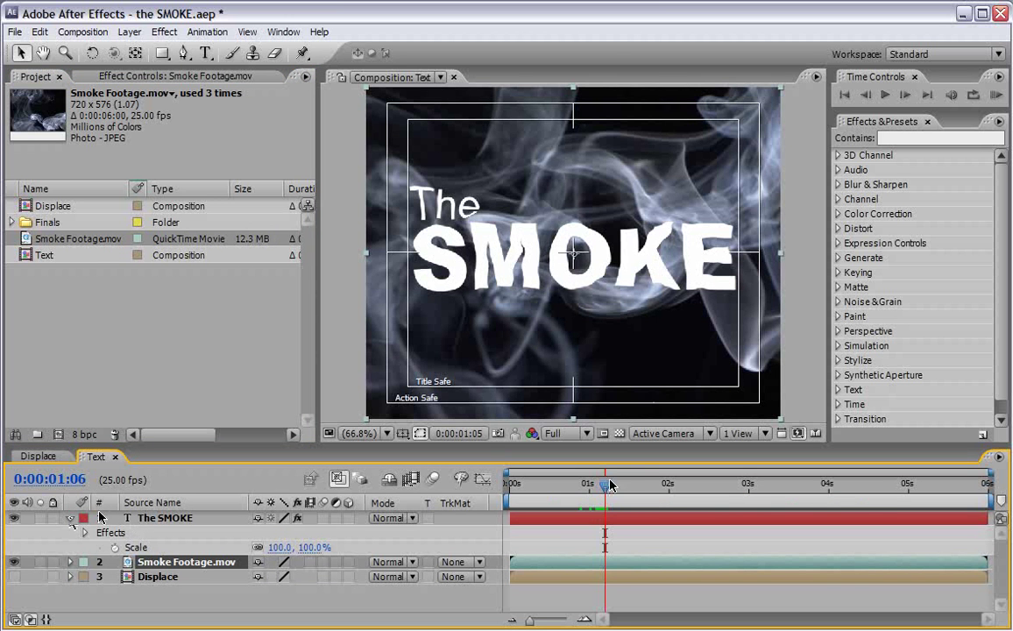
{"action": "key", "text": "Page_Down"}
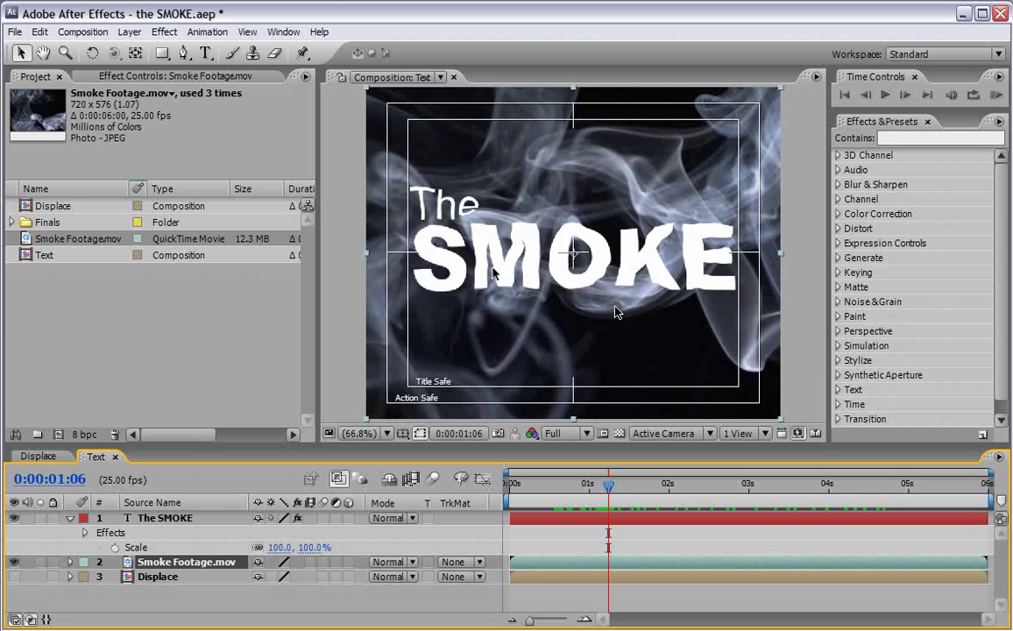
{"action": "left_click", "coordinate": [402, 433]}
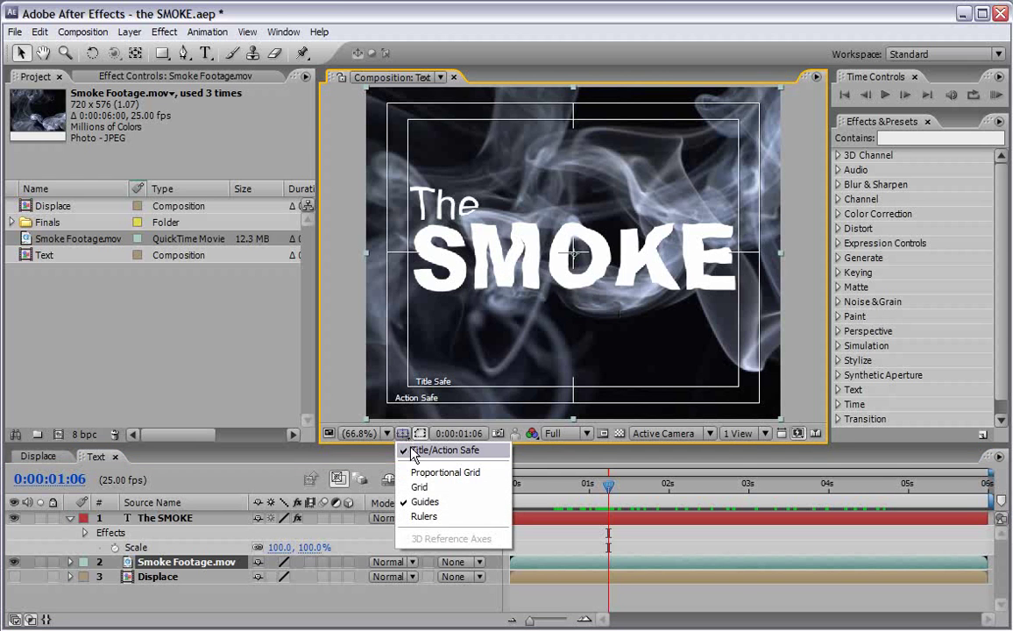
{"action": "left_click", "coordinate": [412, 449]}
Set the smoke footage's track matte to Alpha Matte so smoke fills the letters
{"action": "left_click", "coordinate": [309, 586]}
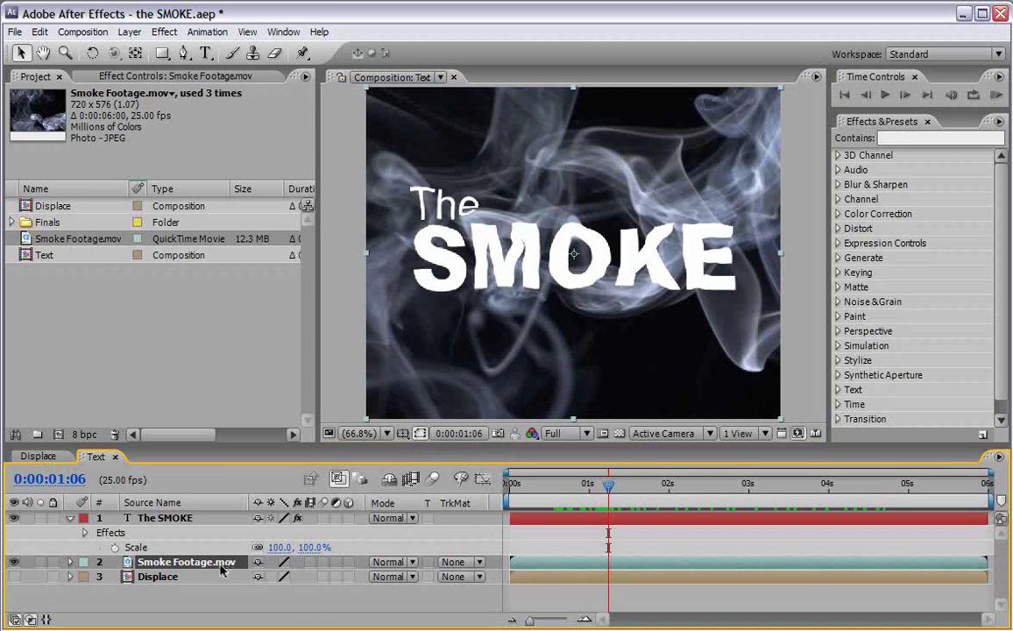
{"action": "left_click", "coordinate": [462, 566]}
{"action": "left_click", "coordinate": [477, 582]}
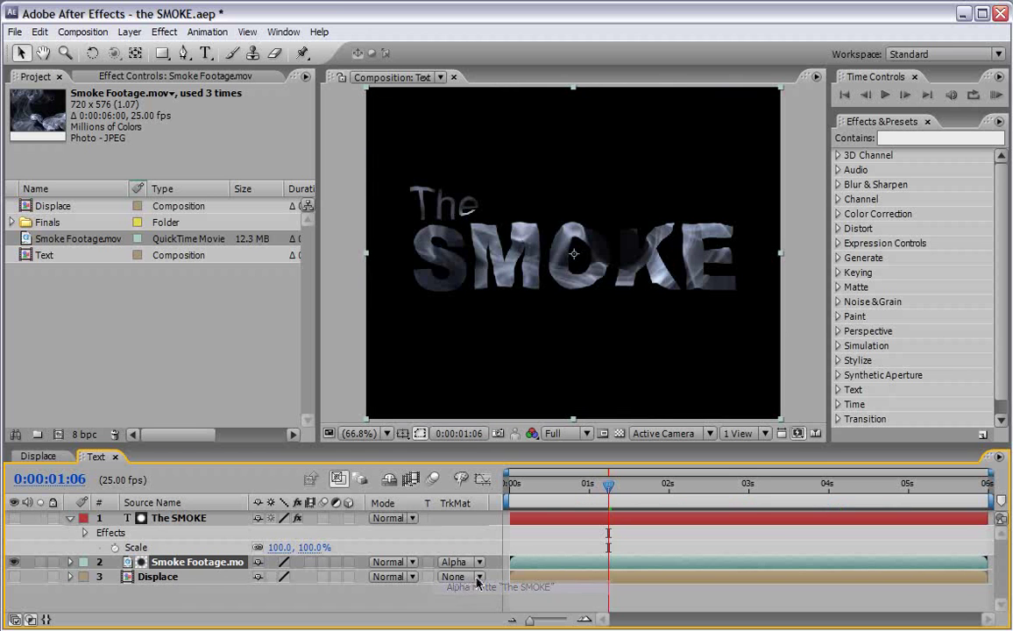
{"action": "left_click_drag", "start_coordinate": [610, 488], "coordinate": [510, 485]}
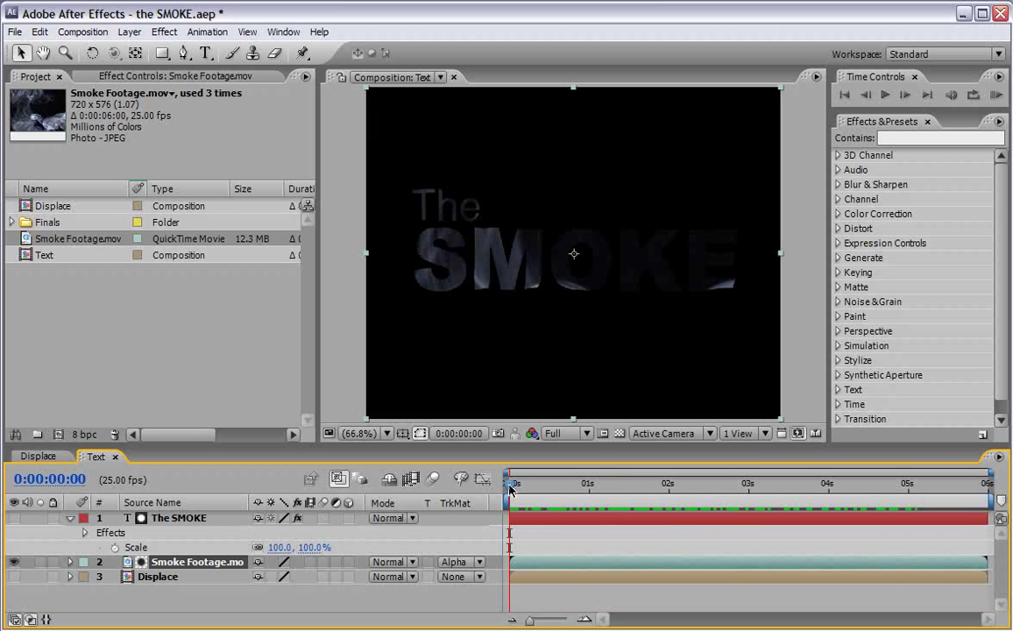
Keyframe the title's Scale at 0% at 0 s and 100% at 5 s, then select both keyframes
{"action": "left_click", "coordinate": [115, 548]}
{"action": "left_click", "coordinate": [279, 547]}
{"action": "type", "text": "0"}
{"action": "key", "text": "Return"}
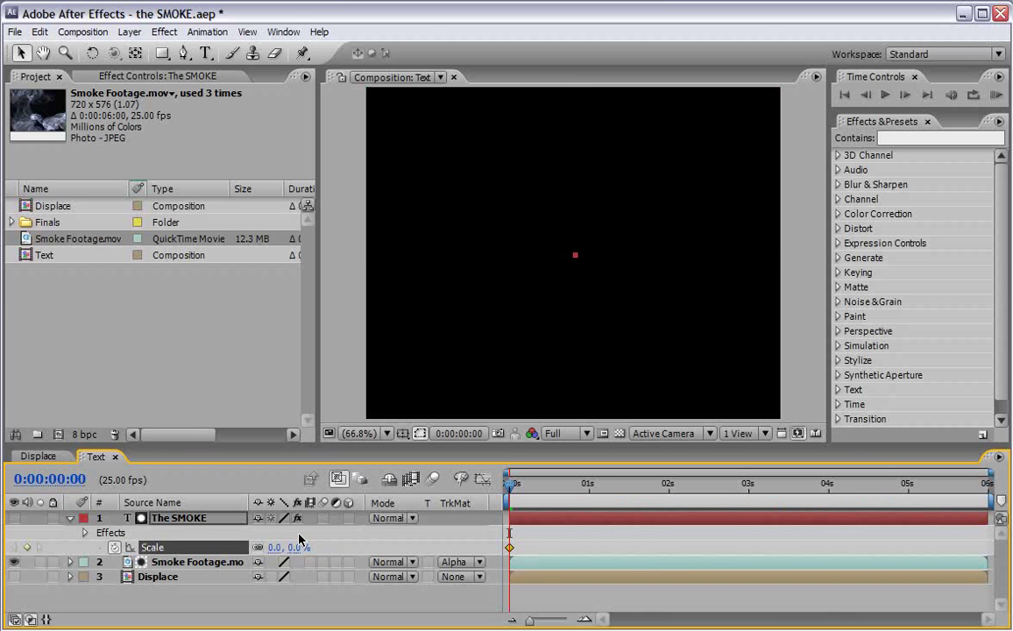
{"action": "left_click", "coordinate": [910, 487]}
{"action": "left_click", "coordinate": [300, 548]}
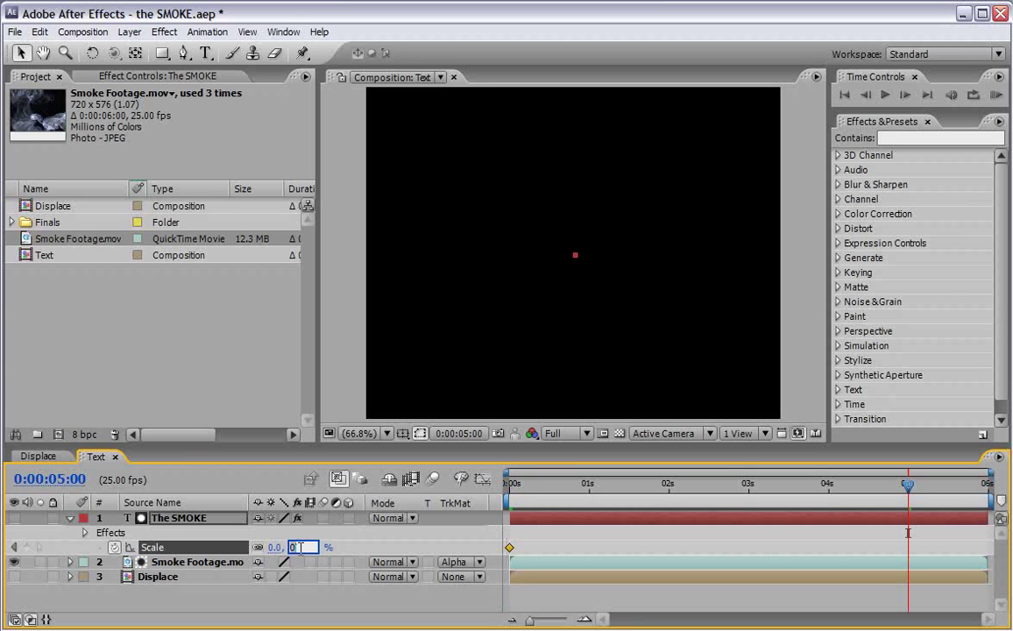
{"action": "type", "text": "100"}
{"action": "key", "text": "Return"}
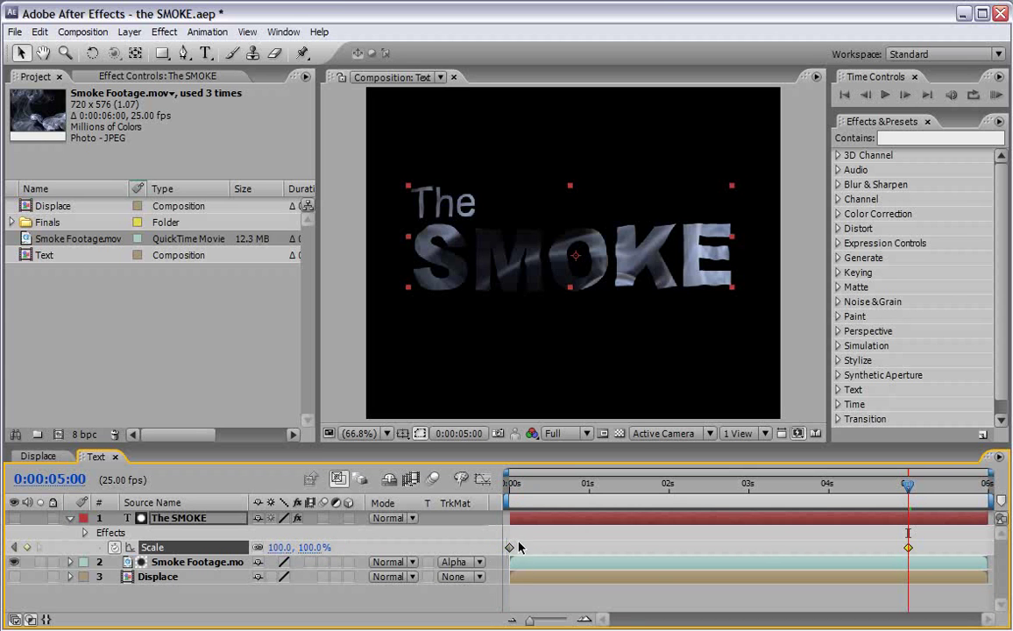
{"action": "left_click_drag", "start_coordinate": [923, 540], "coordinate": [507, 553]}
{"action": "left_click", "coordinate": [508, 487]}
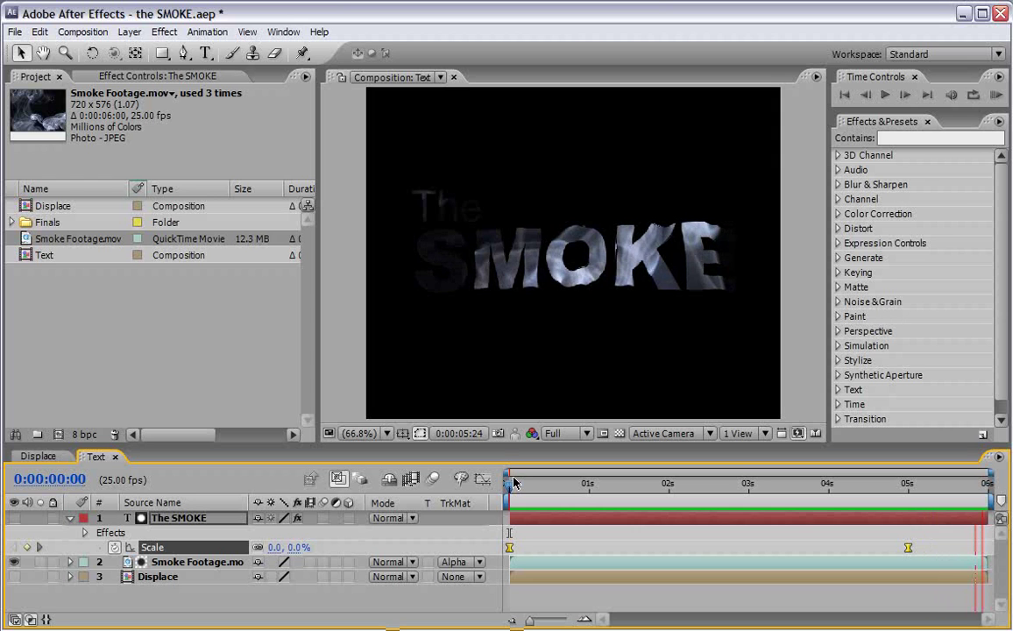
Nest Text in a new composition named 'The SMOKE' and add Smoke Footage.mov below the Text layer
{"action": "left_click", "coordinate": [514, 483]}
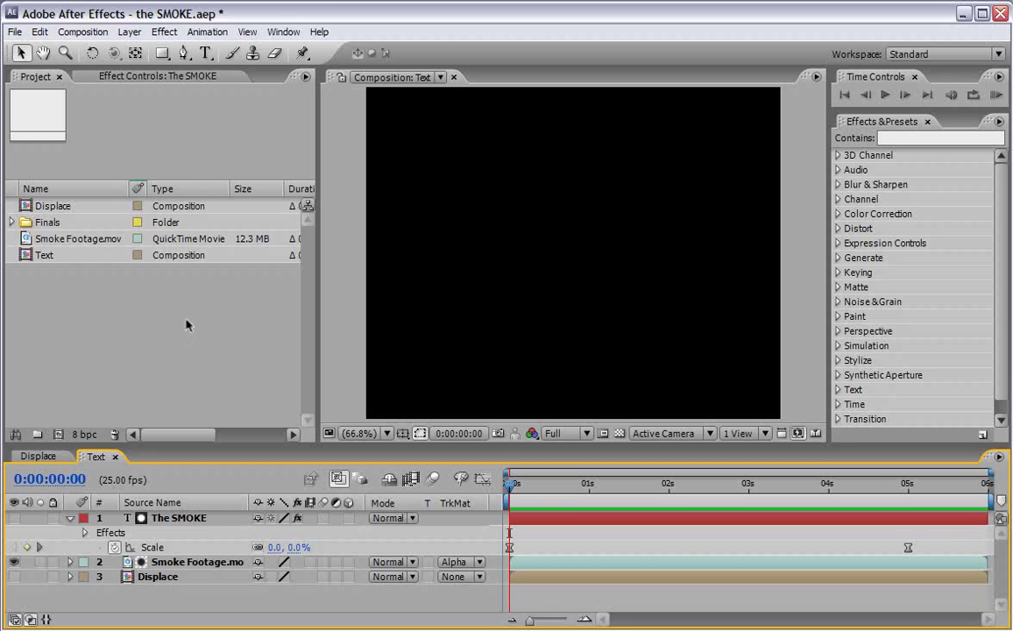
{"action": "left_click", "coordinate": [51, 257]}
{"action": "left_click_drag", "start_coordinate": [26, 256], "coordinate": [58, 434]}
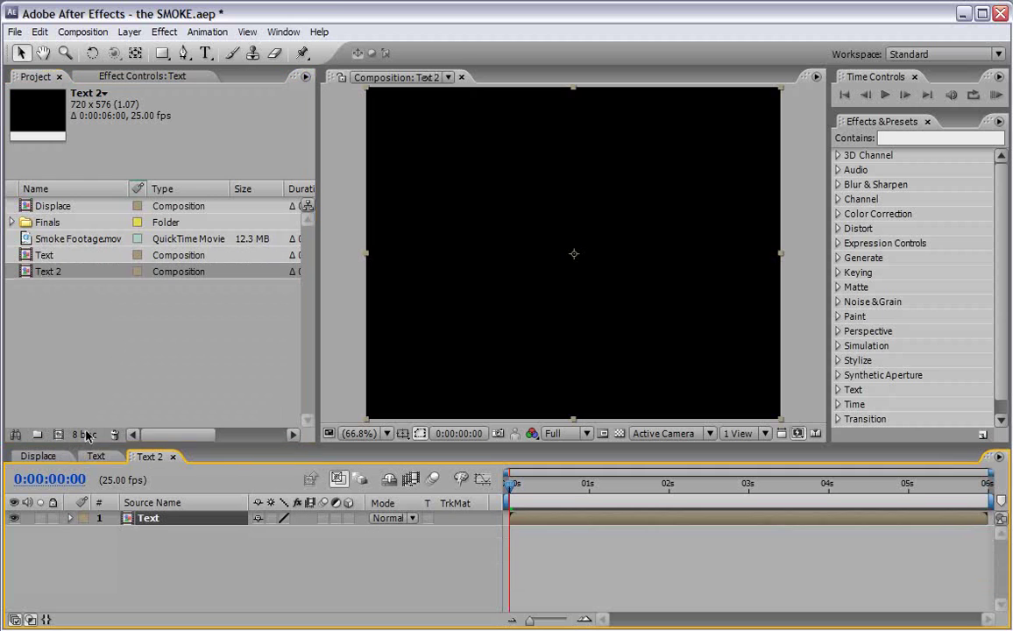
{"action": "left_click", "coordinate": [75, 271]}
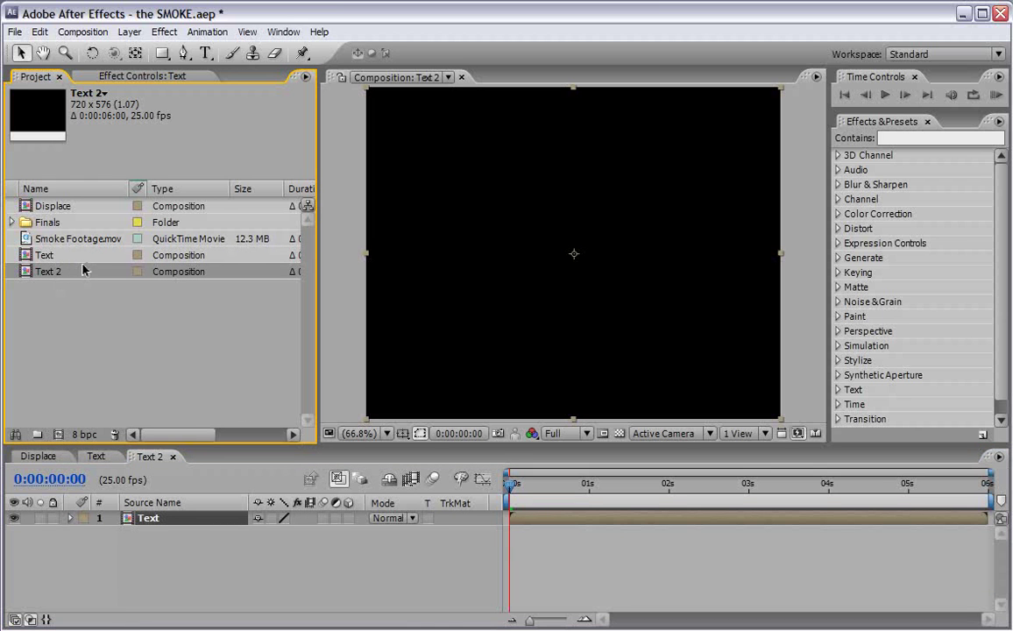
{"action": "key", "text": "Return"}
{"action": "type", "text": "The S"}
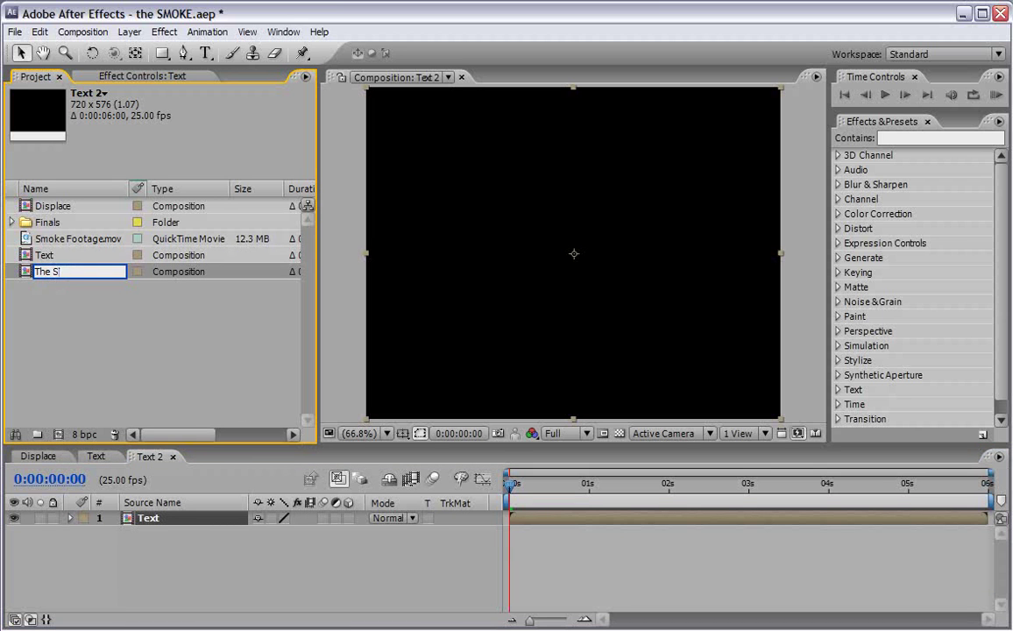
{"action": "type", "text": "MOKE"}
{"action": "key", "text": "Return"}
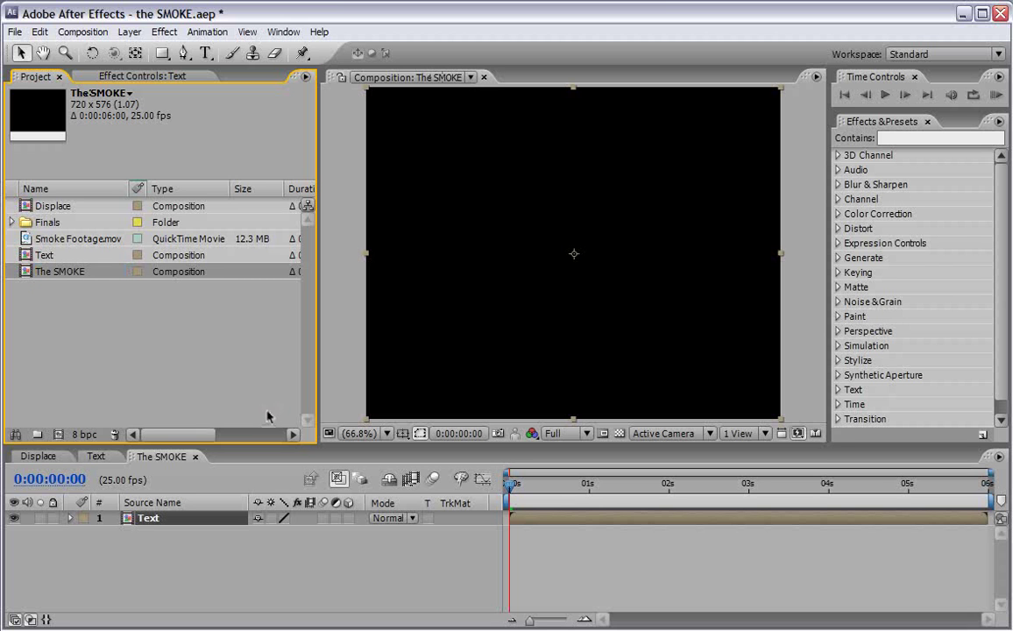
{"action": "left_click_drag", "start_coordinate": [46, 244], "coordinate": [116, 542]}
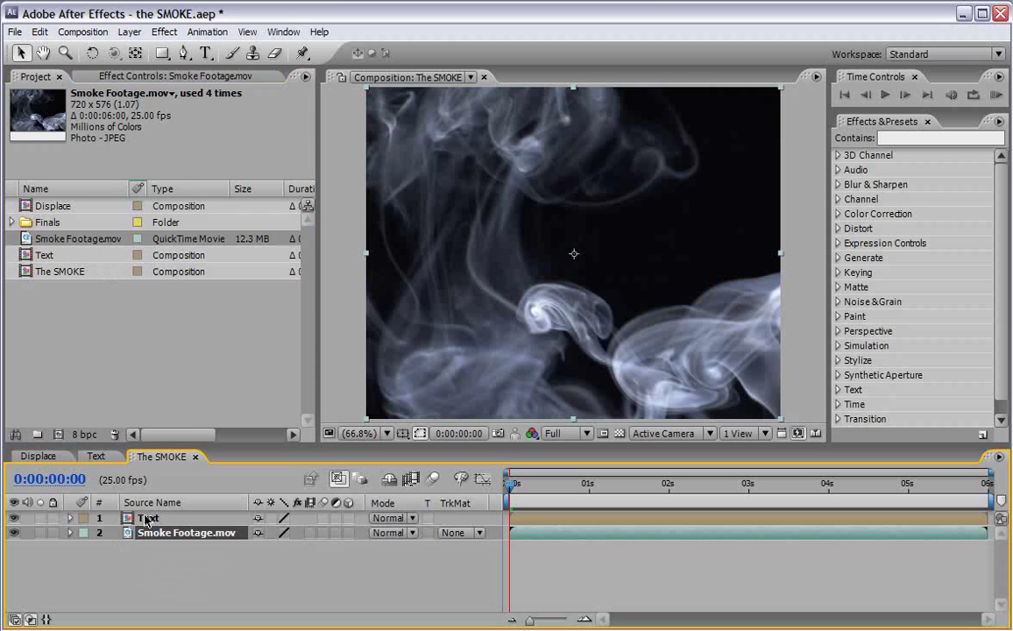
{"action": "left_click", "coordinate": [145, 519]}
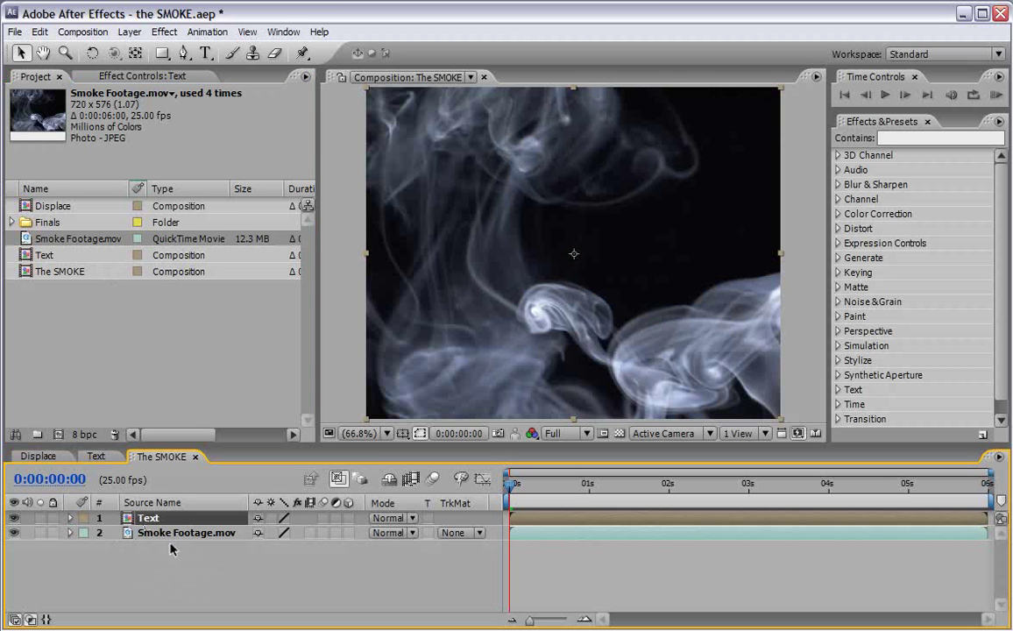
Set the Text layer's blending mode to Screen
{"action": "left_click", "coordinate": [391, 519]}
{"action": "left_click", "coordinate": [386, 323]}
{"action": "left_click_drag", "start_coordinate": [526, 493], "coordinate": [807, 466]}
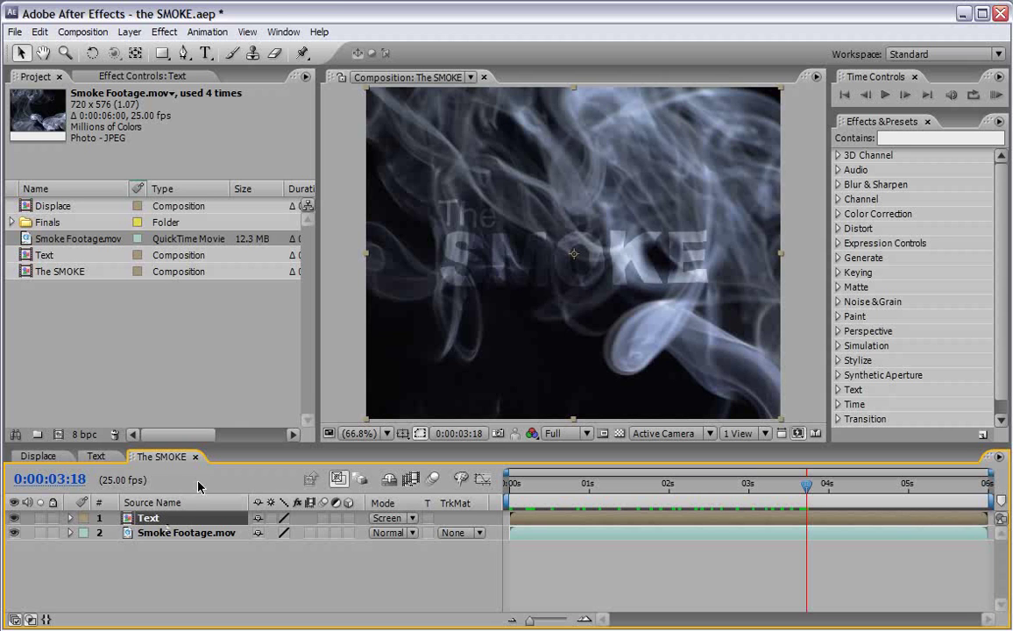
Add a Levels effect to the Text layer with Input Black raised to 16.0
{"action": "left_click", "coordinate": [164, 32]}
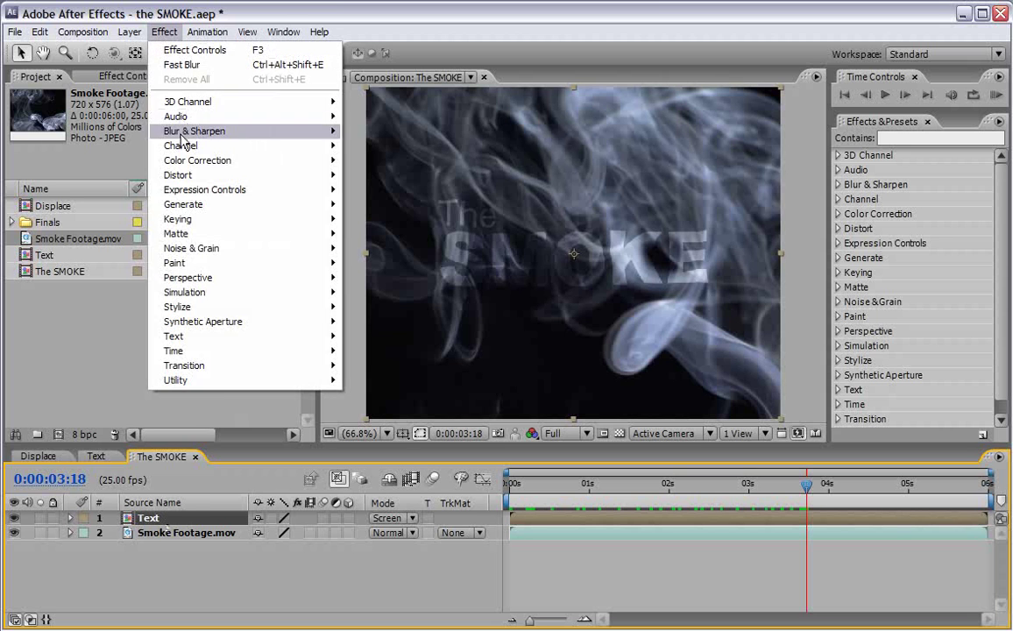
{"action": "mouse_move", "coordinate": [186, 165]}
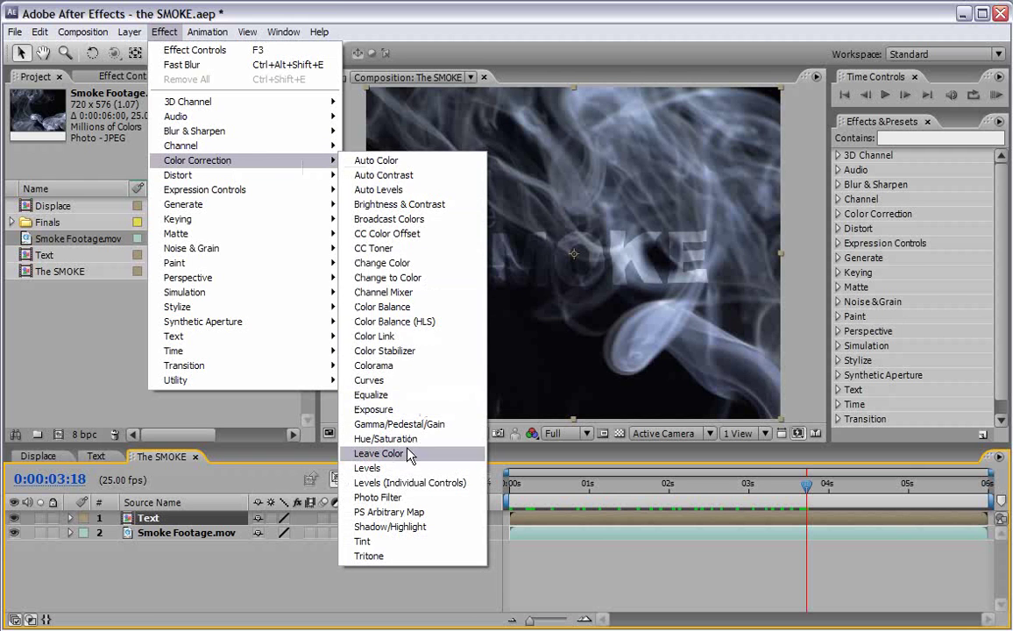
{"action": "left_click", "coordinate": [405, 470]}
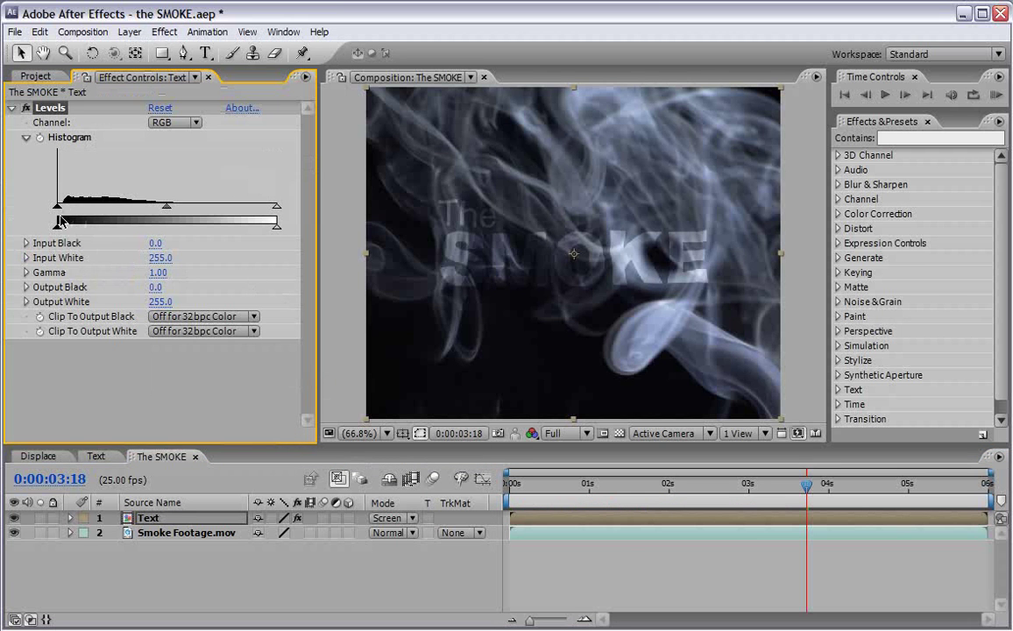
{"action": "left_click_drag", "start_coordinate": [58, 210], "coordinate": [72, 211]}
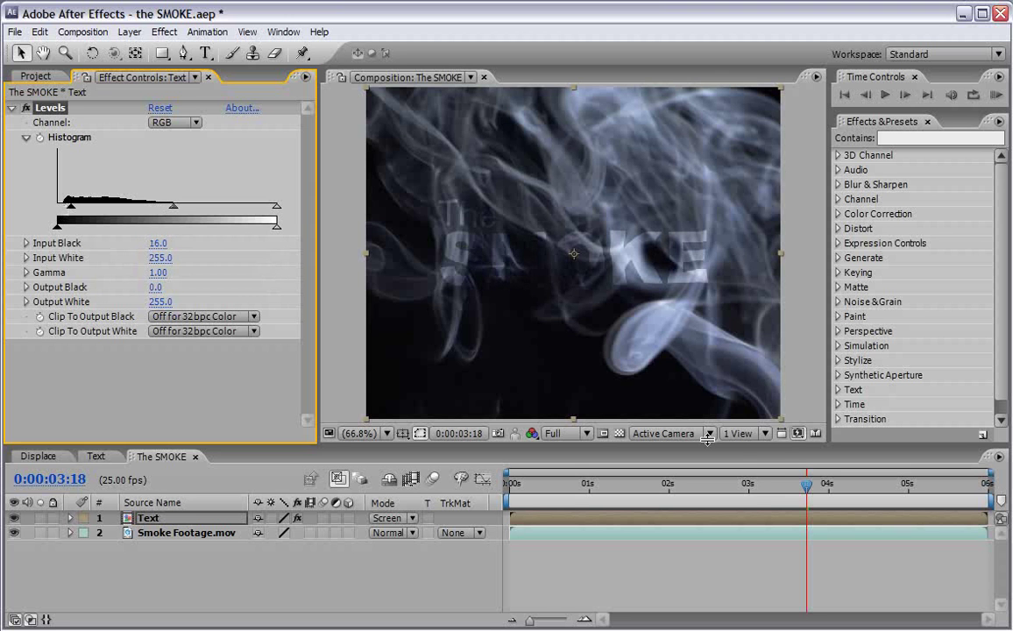
{"action": "left_click_drag", "start_coordinate": [807, 491], "coordinate": [787, 493]}
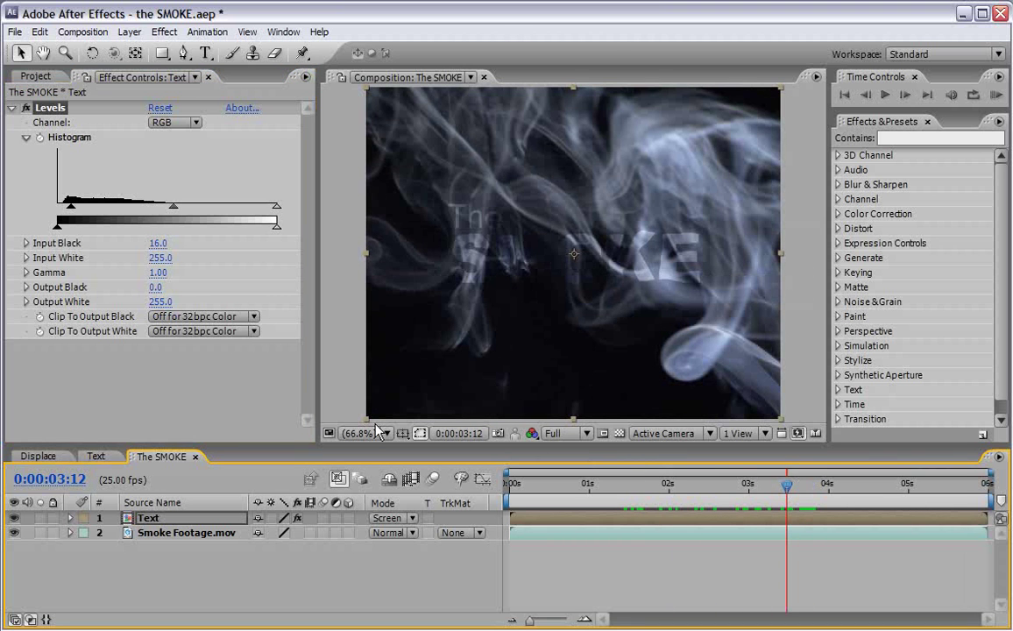
Apply Fast Blur at 5.0 Blurriness to the Text layer and scrub to review it
{"action": "left_click", "coordinate": [164, 33]}
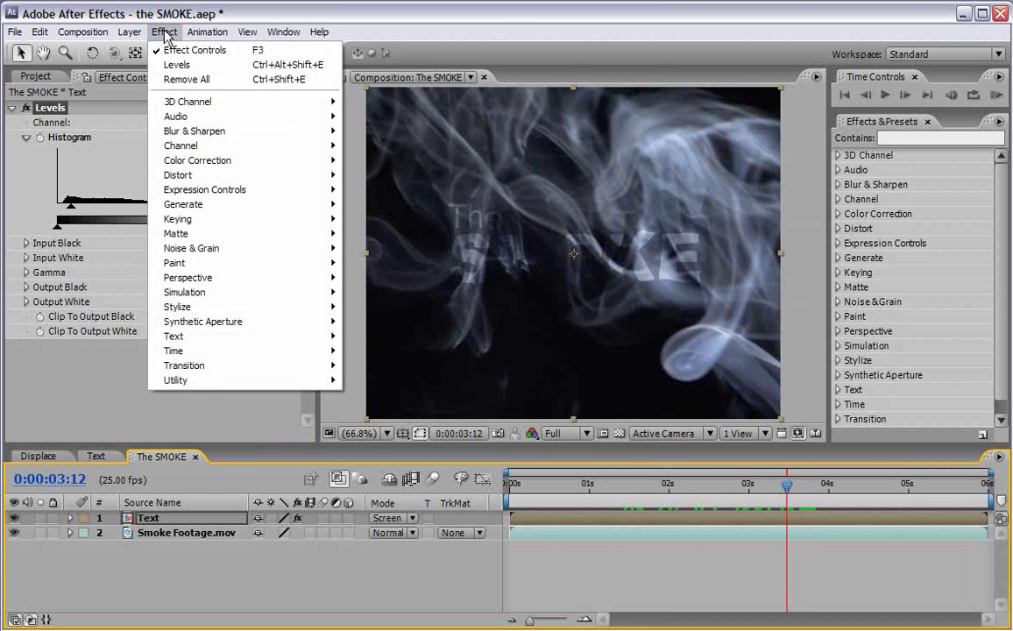
{"action": "mouse_move", "coordinate": [161, 130]}
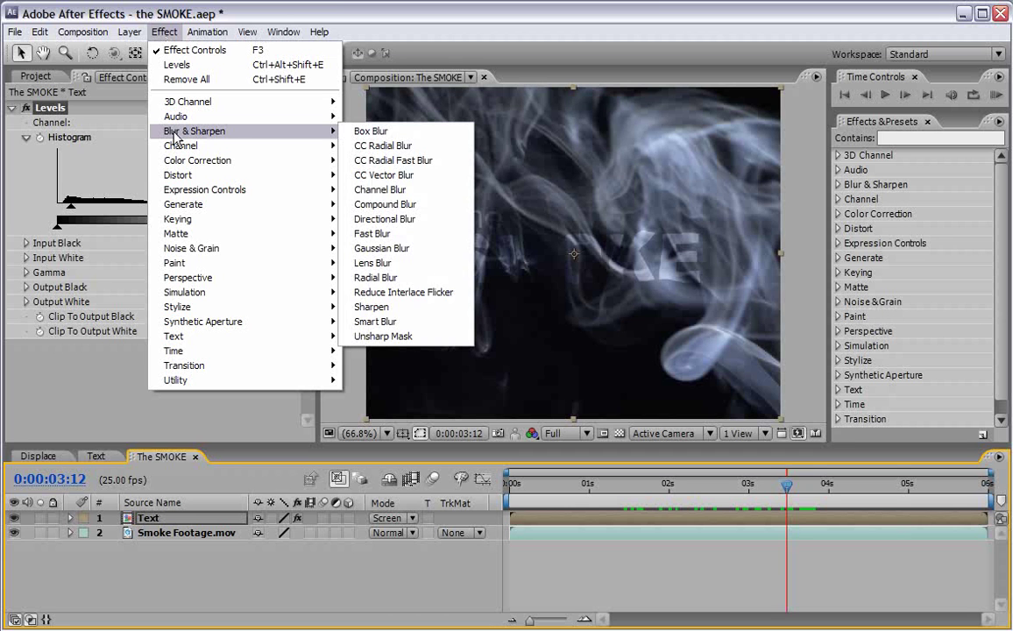
{"action": "left_click", "coordinate": [372, 233]}
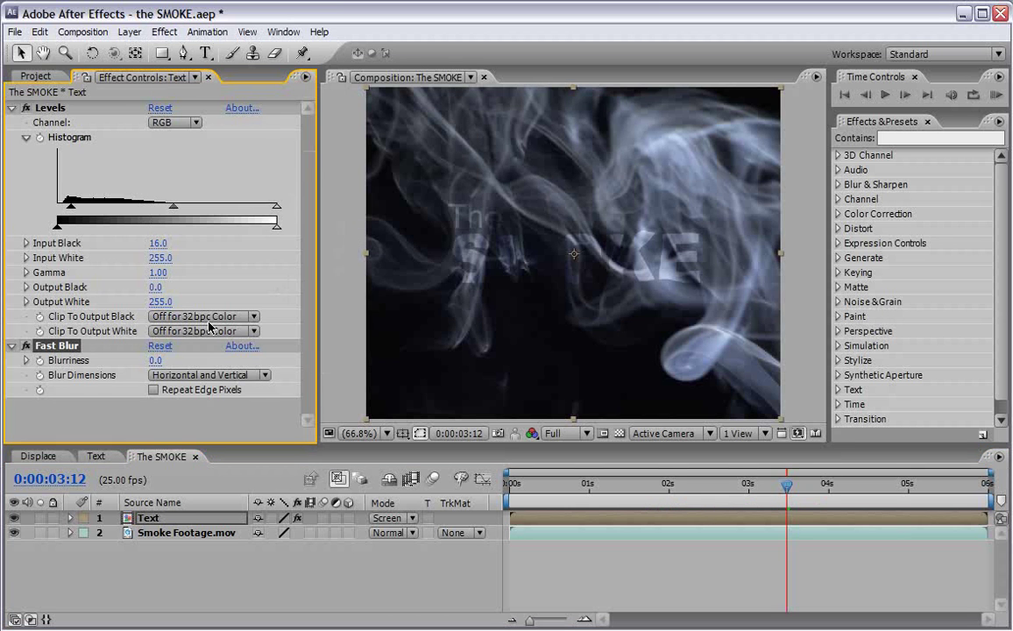
{"action": "left_click", "coordinate": [156, 362]}
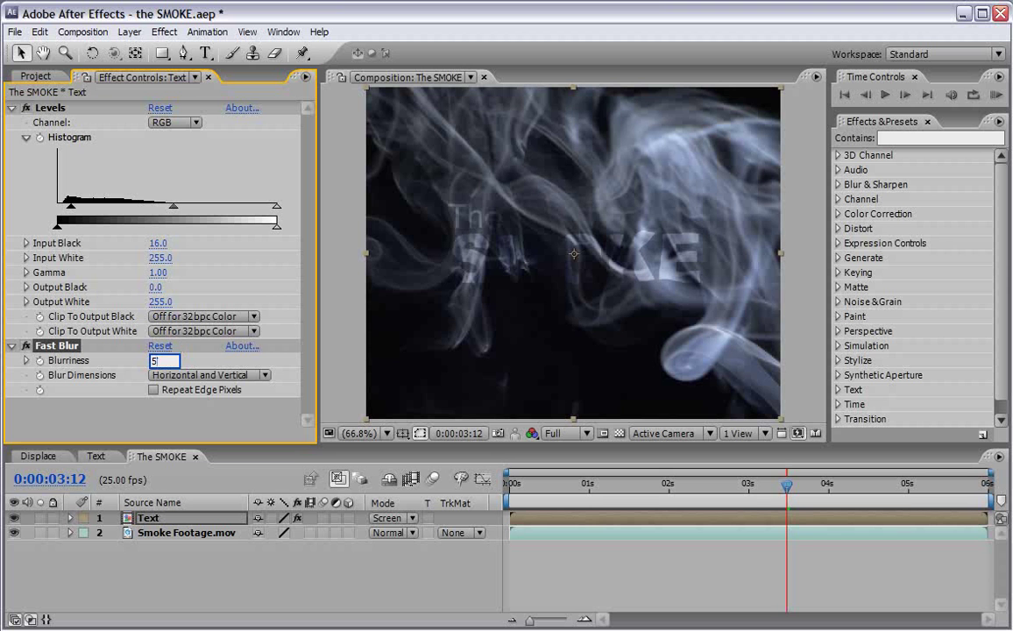
{"action": "key", "text": "Return"}
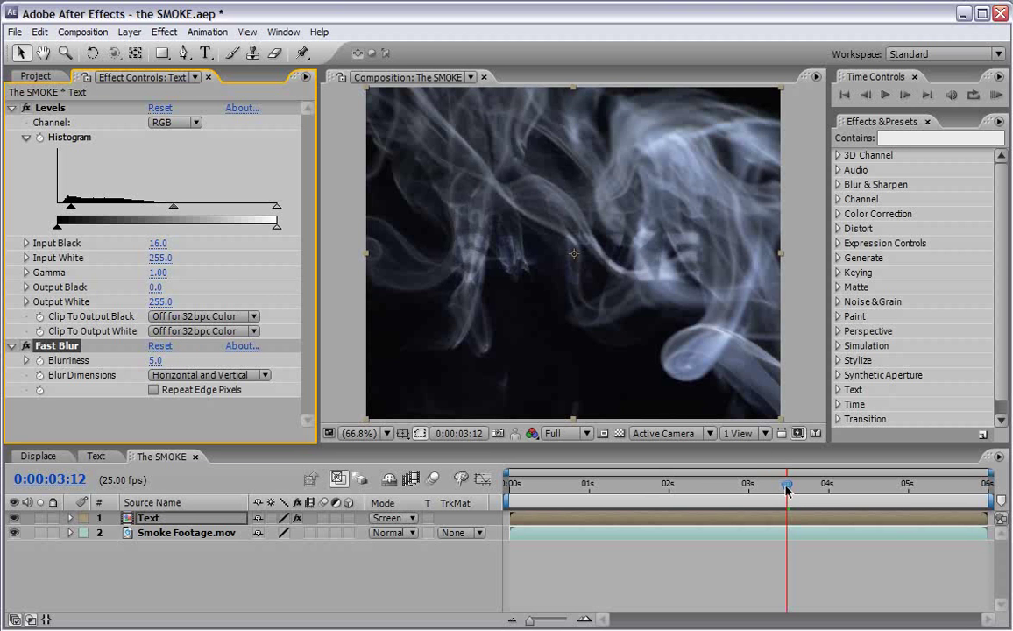
{"action": "left_click_drag", "start_coordinate": [787, 491], "coordinate": [835, 485]}
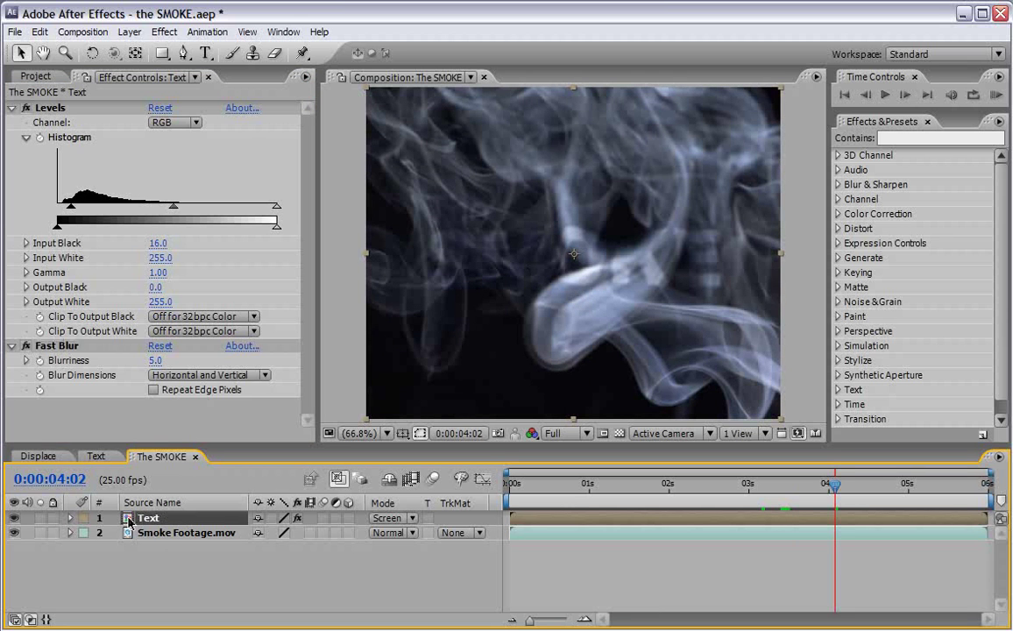
{"action": "left_click", "coordinate": [39, 32]}
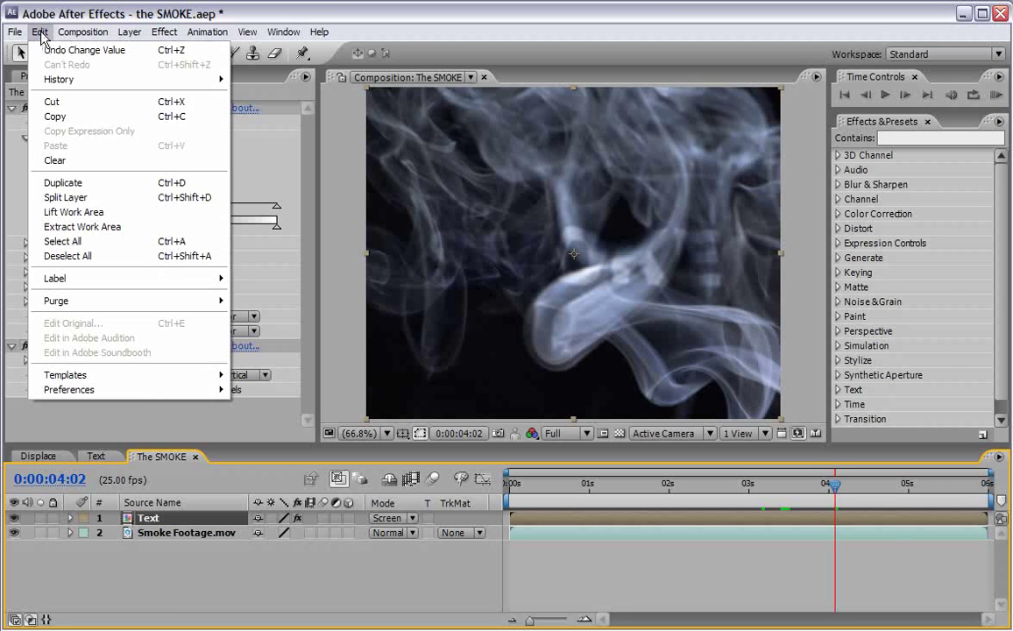
Duplicate the Text layer and delete the Fast Blur from the copy
{"action": "left_click", "coordinate": [62, 184]}
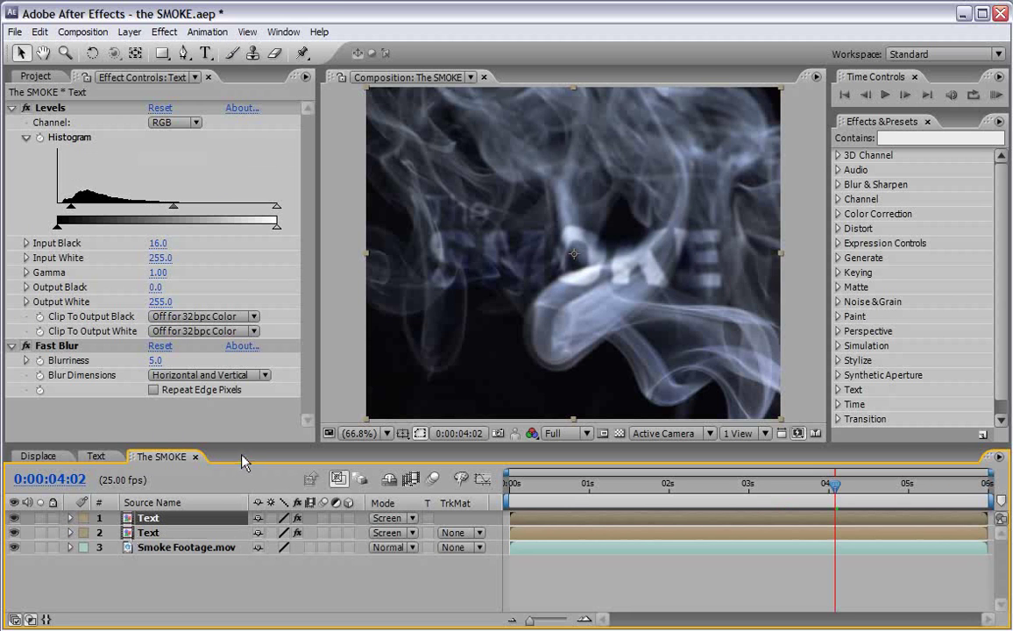
{"action": "left_click", "coordinate": [12, 108]}
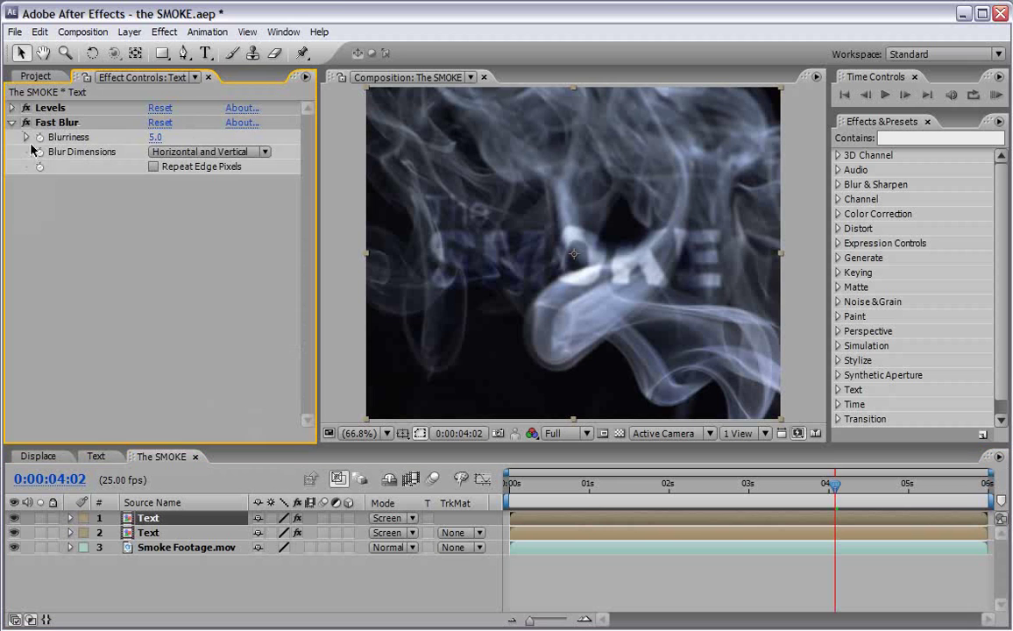
{"action": "left_click", "coordinate": [13, 123]}
{"action": "left_click", "coordinate": [57, 123]}
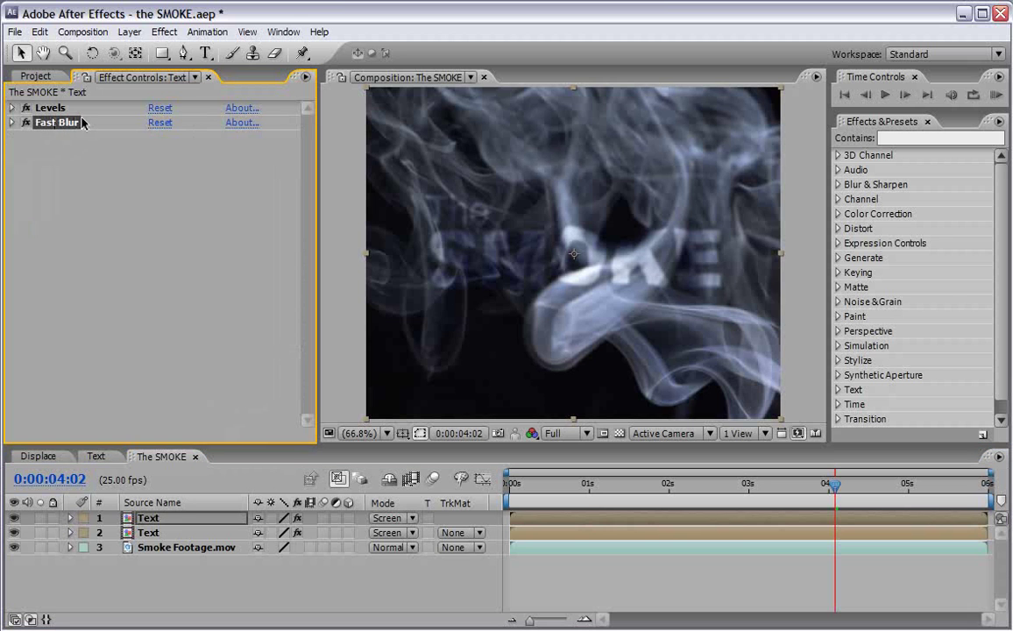
{"action": "key", "text": "Delete"}
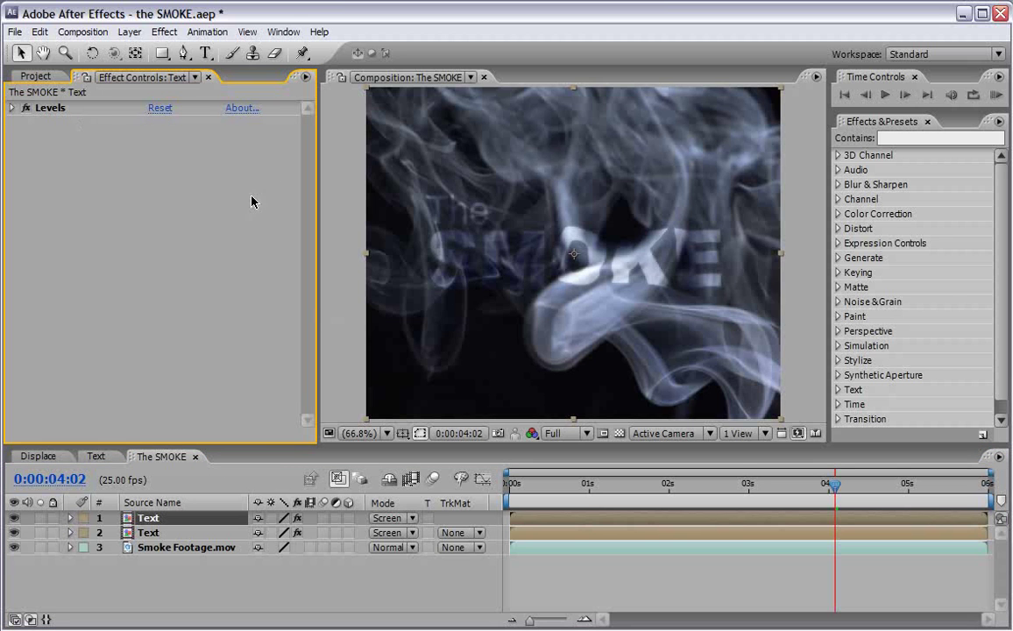
Add CC Radial Fast Blur with Zoom set to Brightest, centre moved up toward the title
{"action": "left_click", "coordinate": [160, 33]}
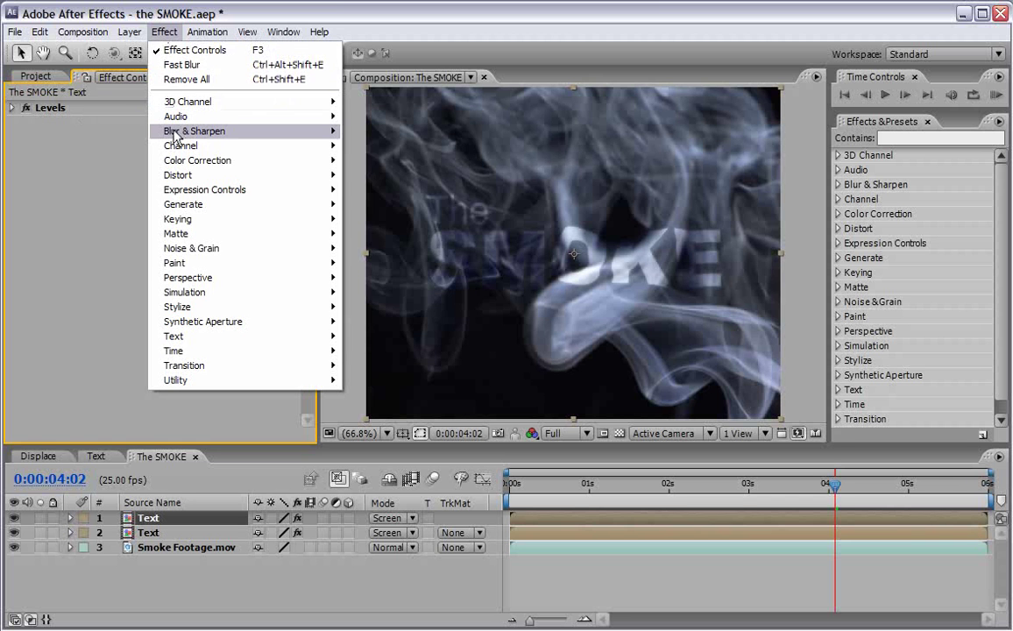
{"action": "mouse_move", "coordinate": [177, 133]}
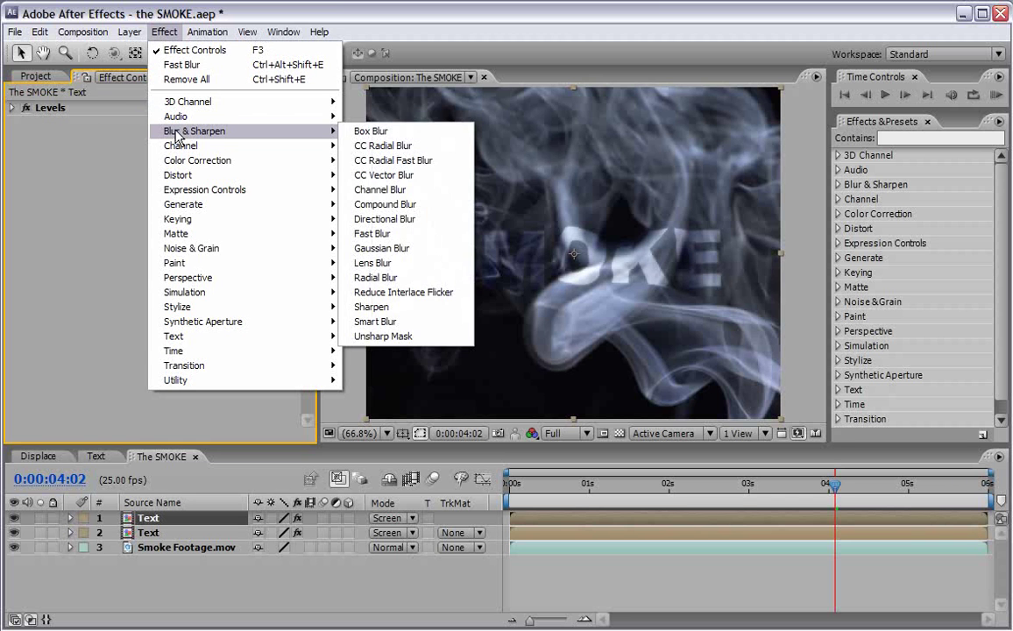
{"action": "left_click", "coordinate": [391, 166]}
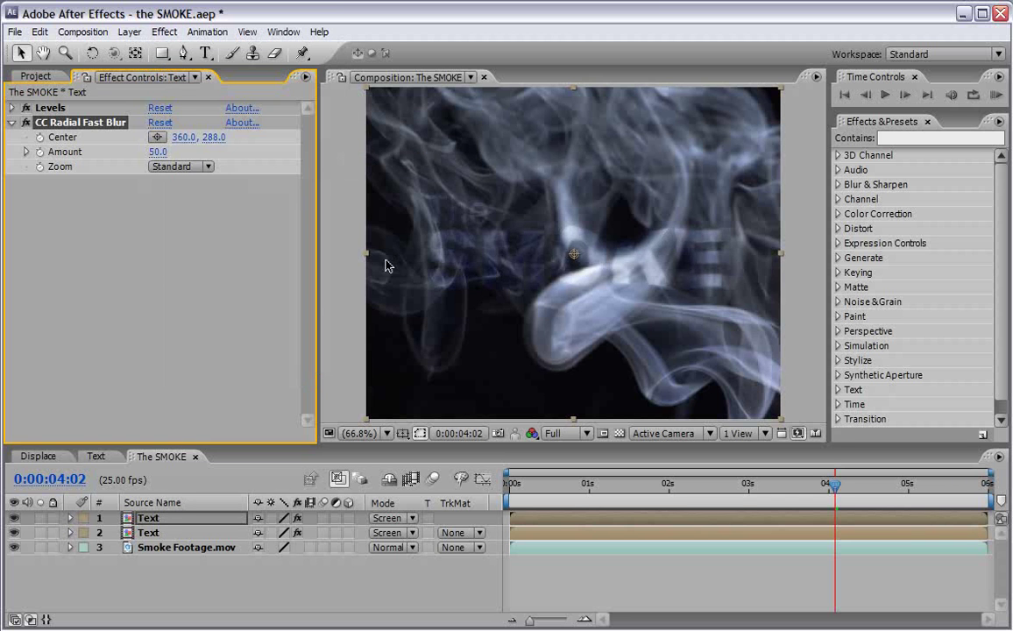
{"action": "left_click", "coordinate": [169, 167]}
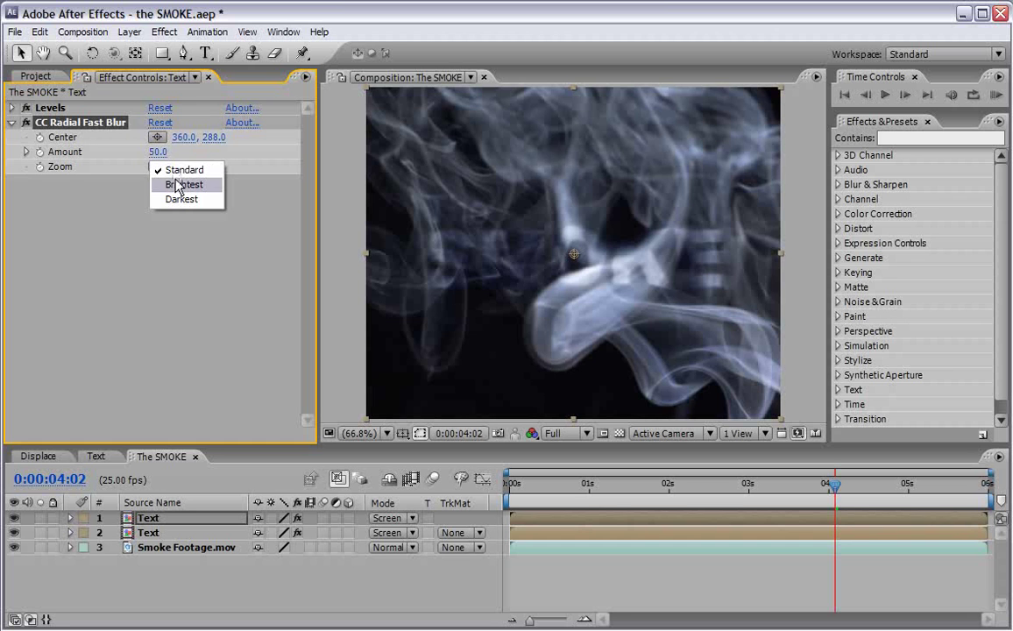
{"action": "left_click", "coordinate": [180, 185]}
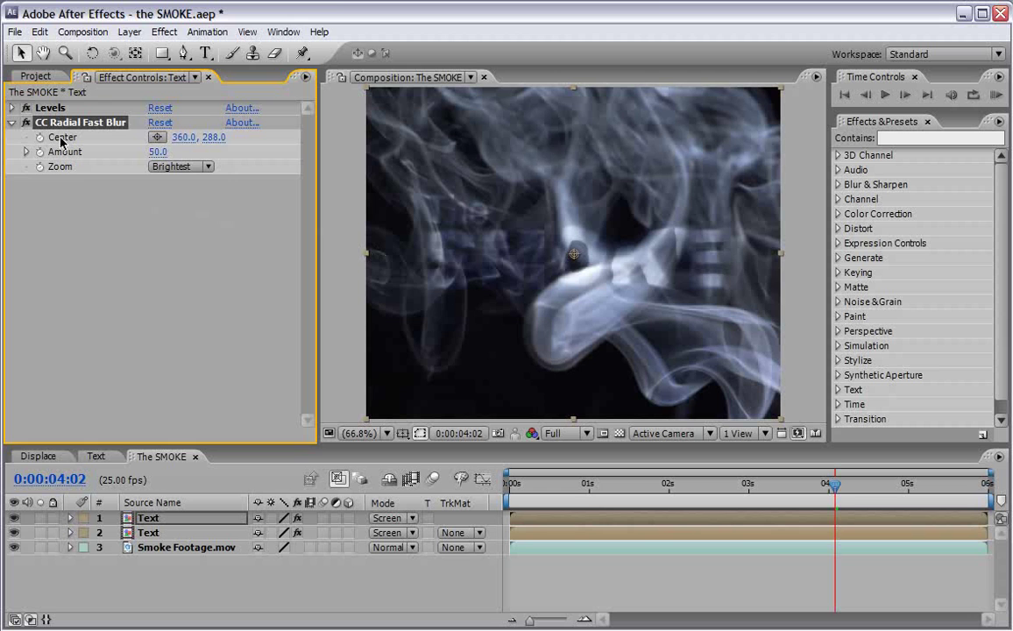
{"action": "left_click_drag", "start_coordinate": [574, 257], "coordinate": [575, 204]}
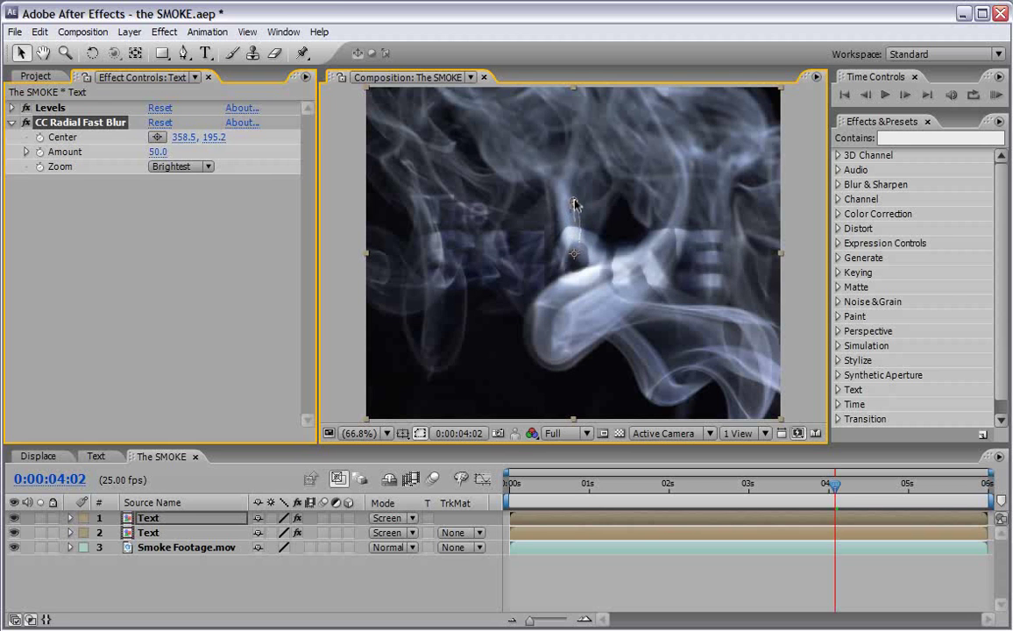
{"action": "left_click", "coordinate": [817, 487]}
{"action": "left_click_drag", "start_coordinate": [817, 488], "coordinate": [507, 491]}
{"action": "key", "text": "KP_0"}
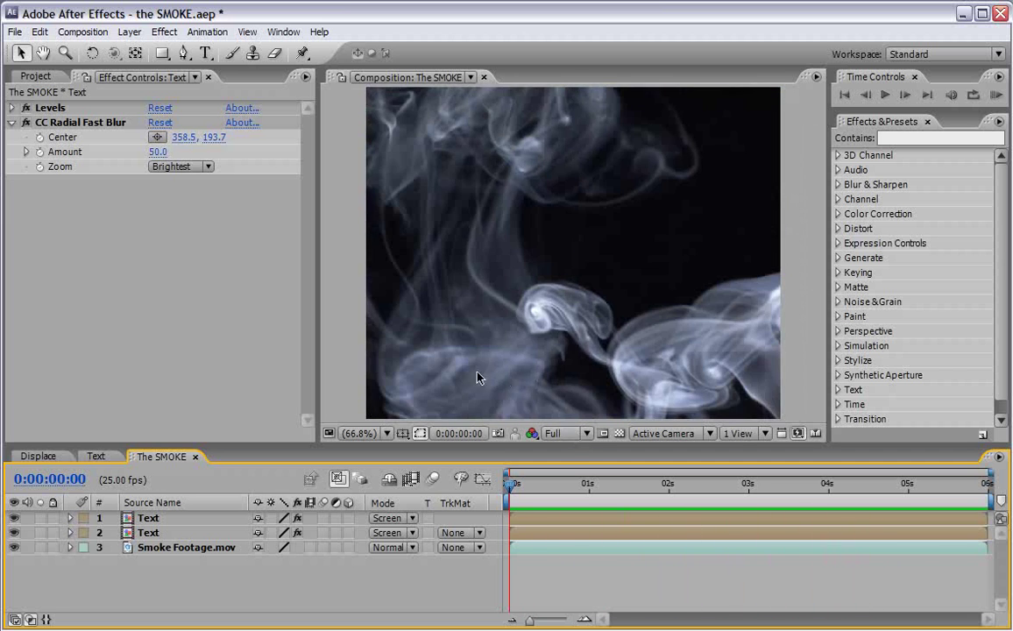
Add a new adjustment layer and apply 4-Color Gradient to it
{"action": "right_click", "coordinate": [331, 249]}
{"action": "mouse_move", "coordinate": [344, 253]}
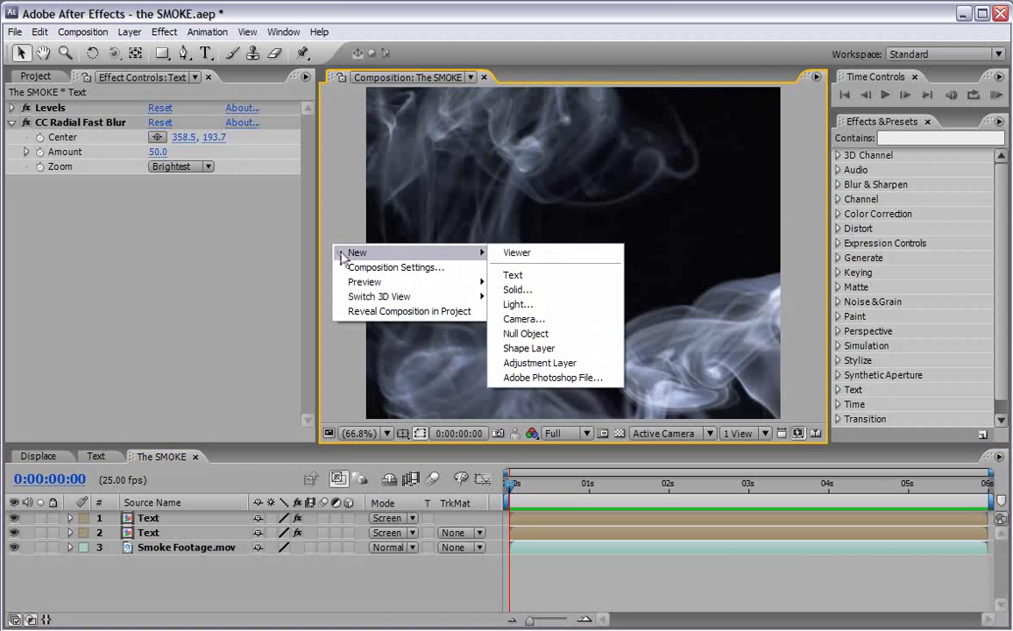
{"action": "left_click", "coordinate": [537, 365]}
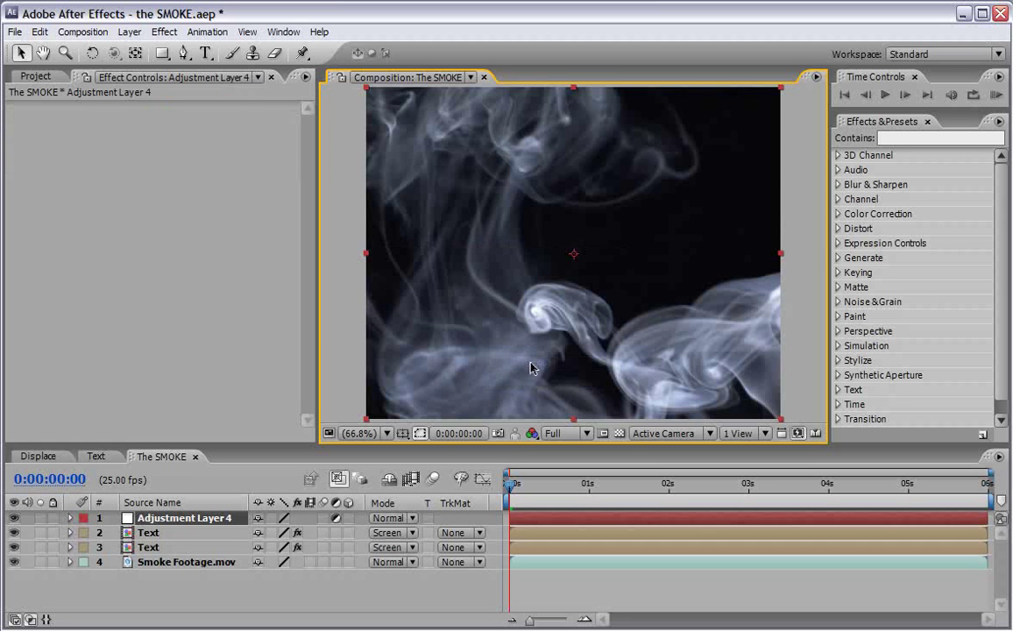
{"action": "left_click", "coordinate": [171, 518]}
{"action": "left_click", "coordinate": [889, 138]}
{"action": "type", "text": "4"}
{"action": "left_click", "coordinate": [887, 171]}
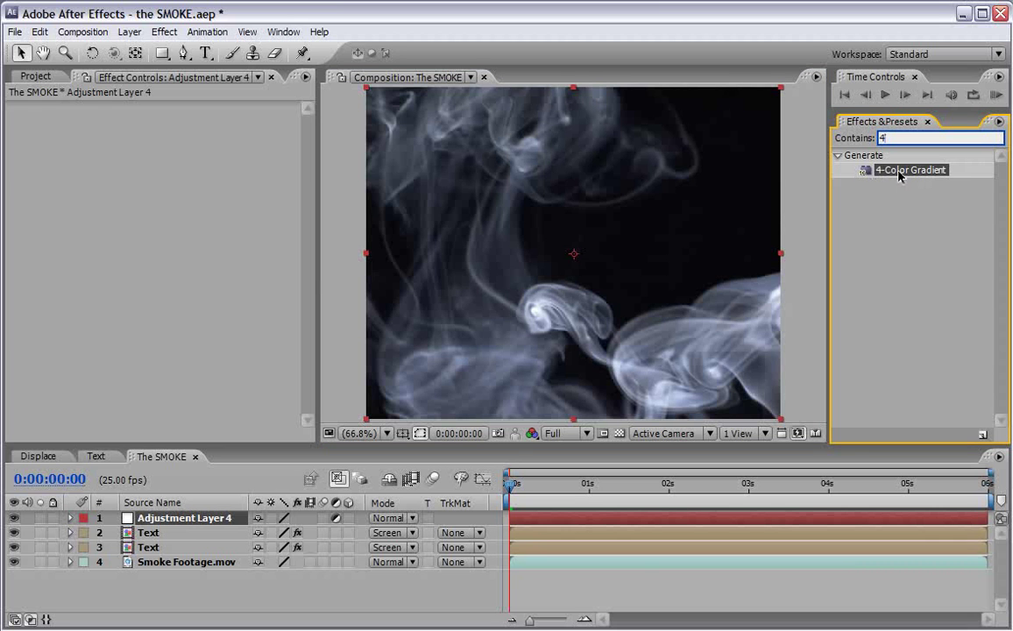
{"action": "left_click_drag", "start_coordinate": [908, 173], "coordinate": [251, 305]}
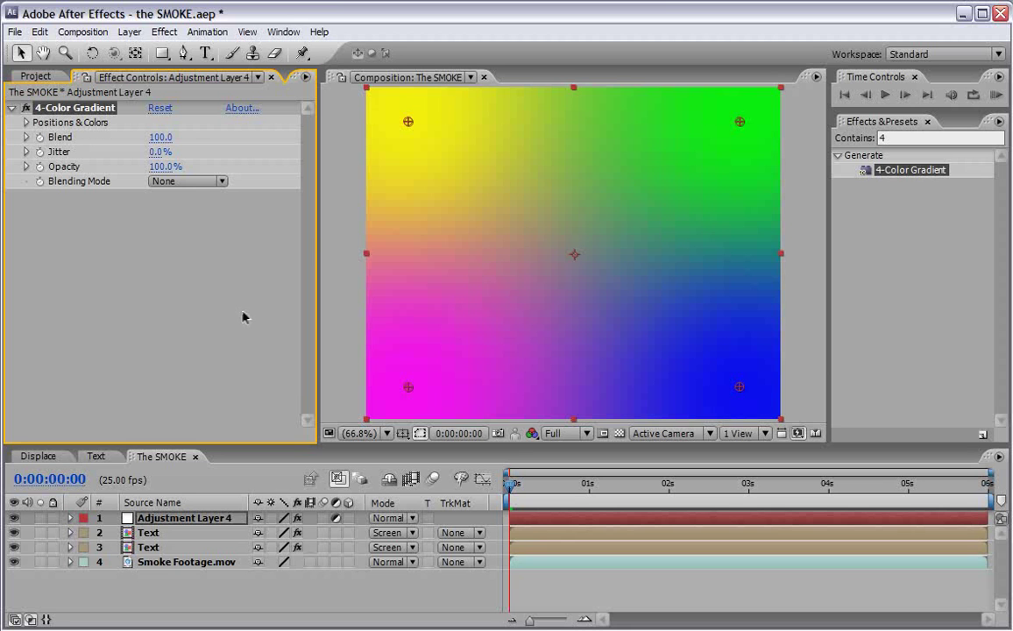
Set gradient Colors 1, 2 and 4 to white, dark blue and white
{"action": "left_click", "coordinate": [26, 122]}
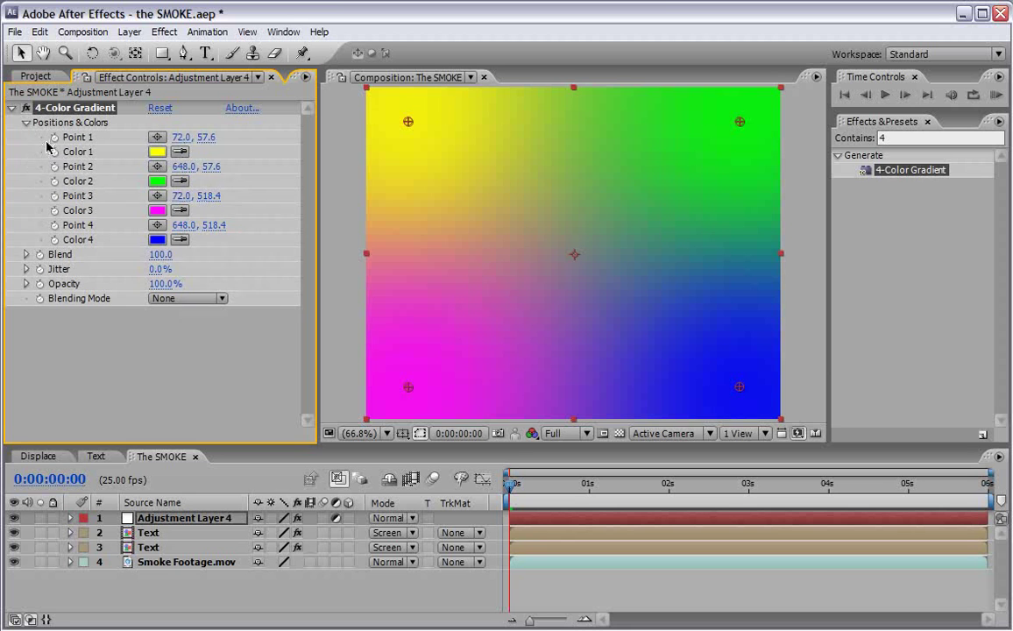
{"action": "left_click", "coordinate": [157, 151]}
{"action": "left_click", "coordinate": [141, 217]}
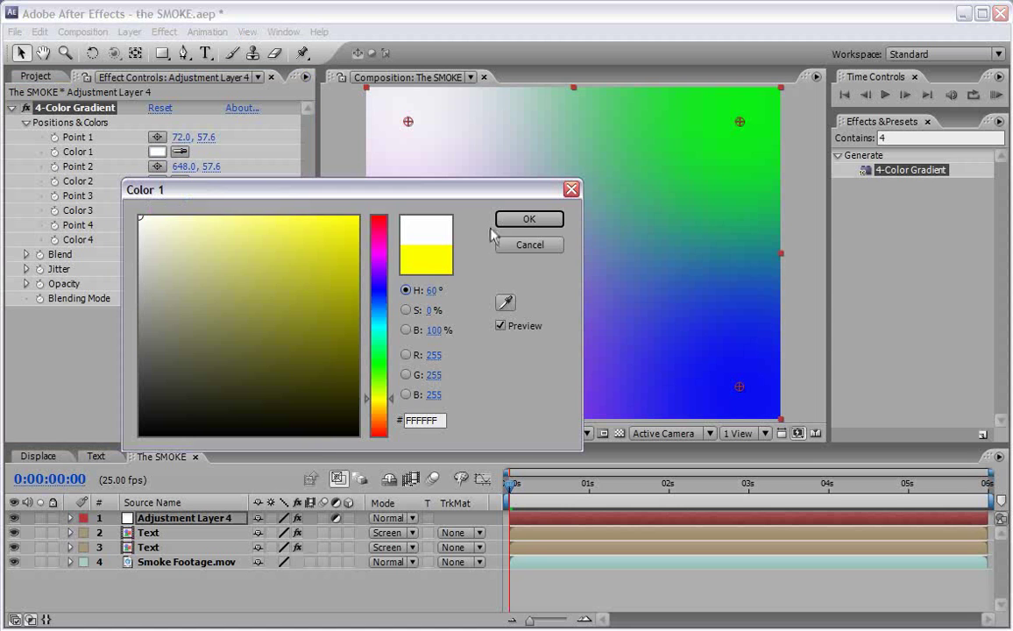
{"action": "left_click", "coordinate": [512, 221]}
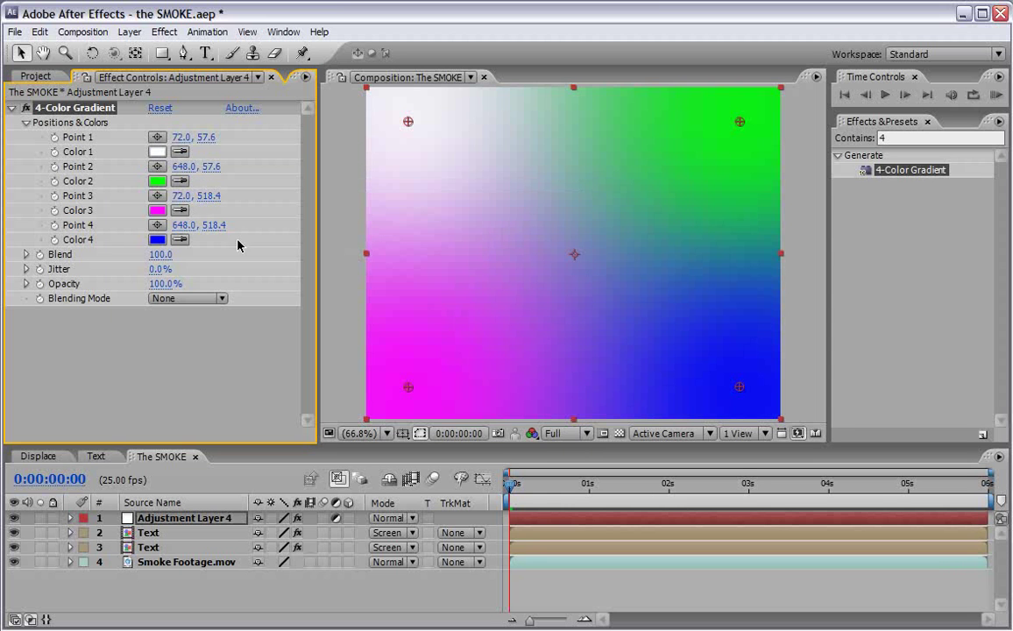
{"action": "left_click", "coordinate": [158, 181]}
{"action": "left_click_drag", "start_coordinate": [379, 329], "coordinate": [315, 352]}
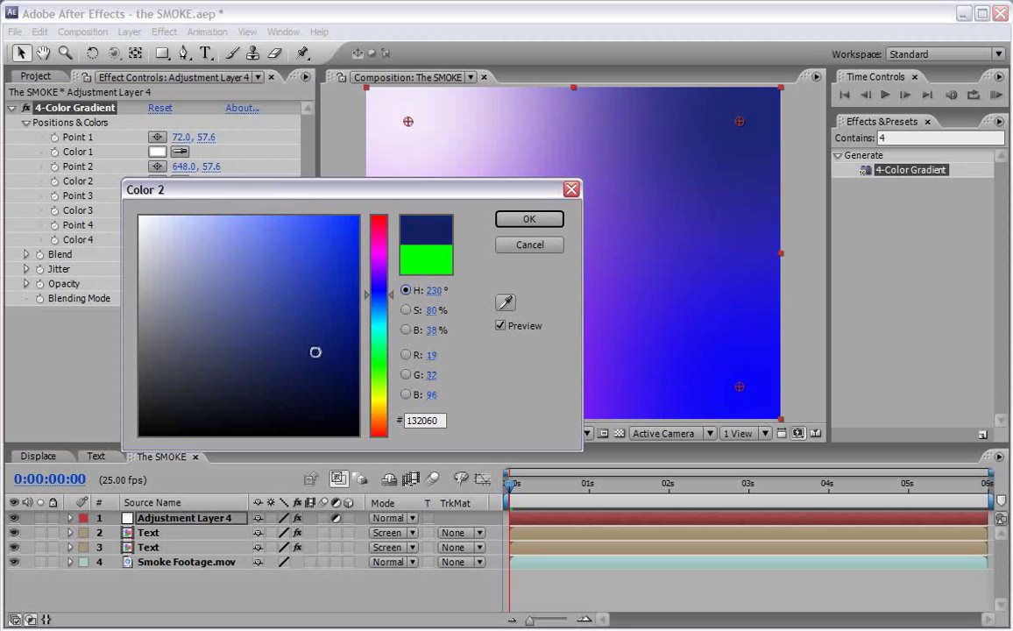
{"action": "left_click", "coordinate": [528, 219]}
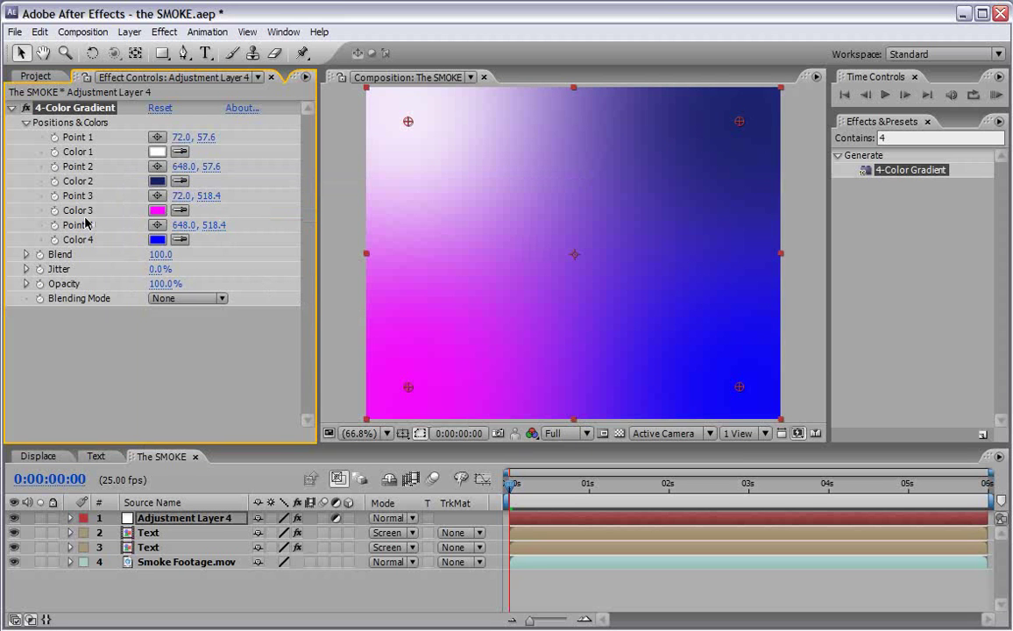
{"action": "left_click", "coordinate": [180, 239]}
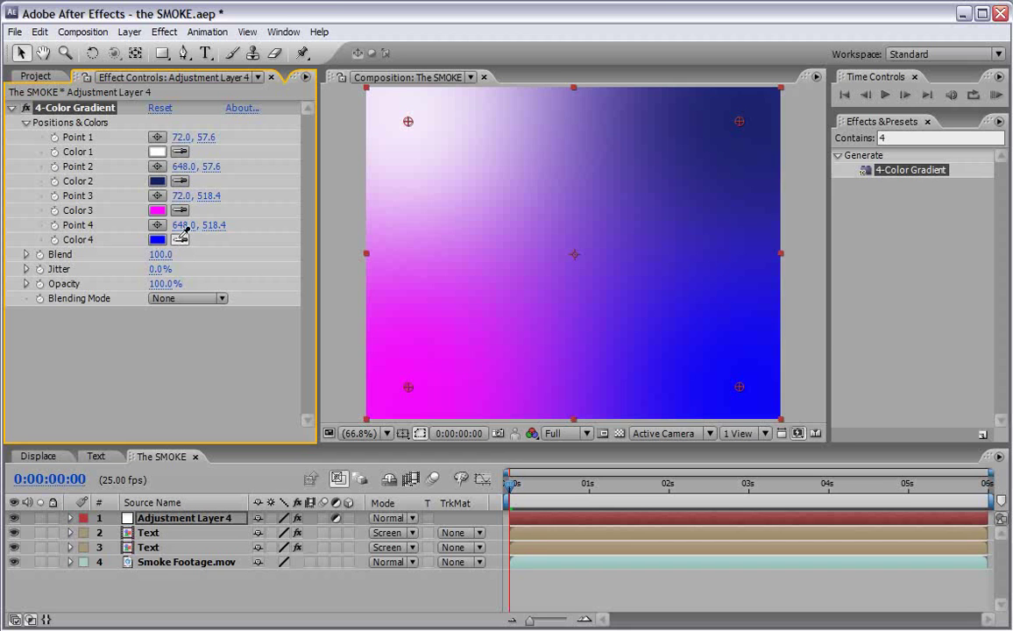
{"action": "left_click", "coordinate": [157, 152]}
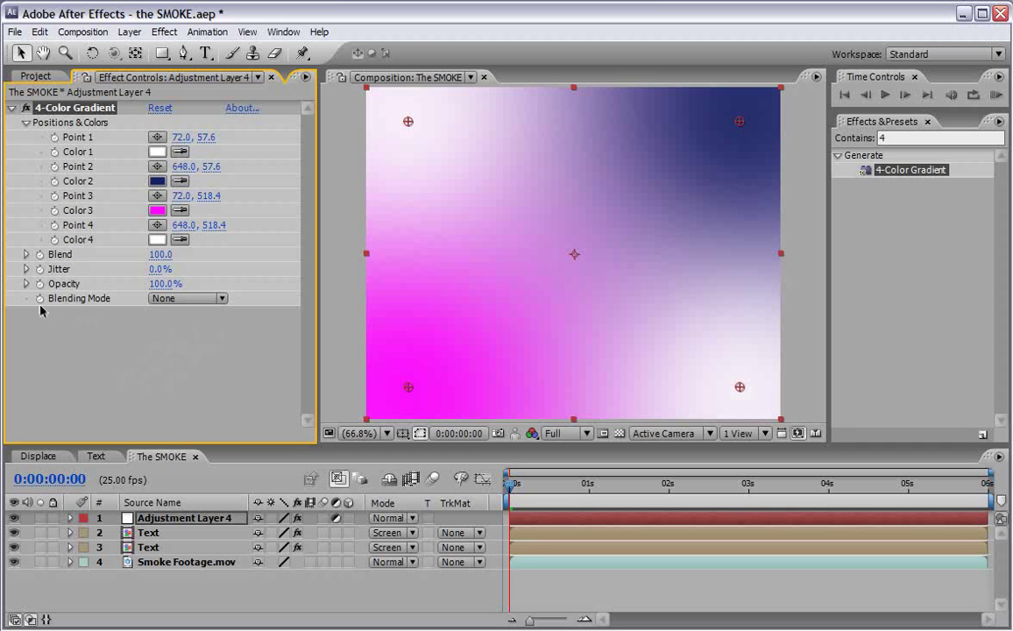
Set the 4-Color Gradient blending mode to Multiply
{"action": "left_click", "coordinate": [178, 298]}
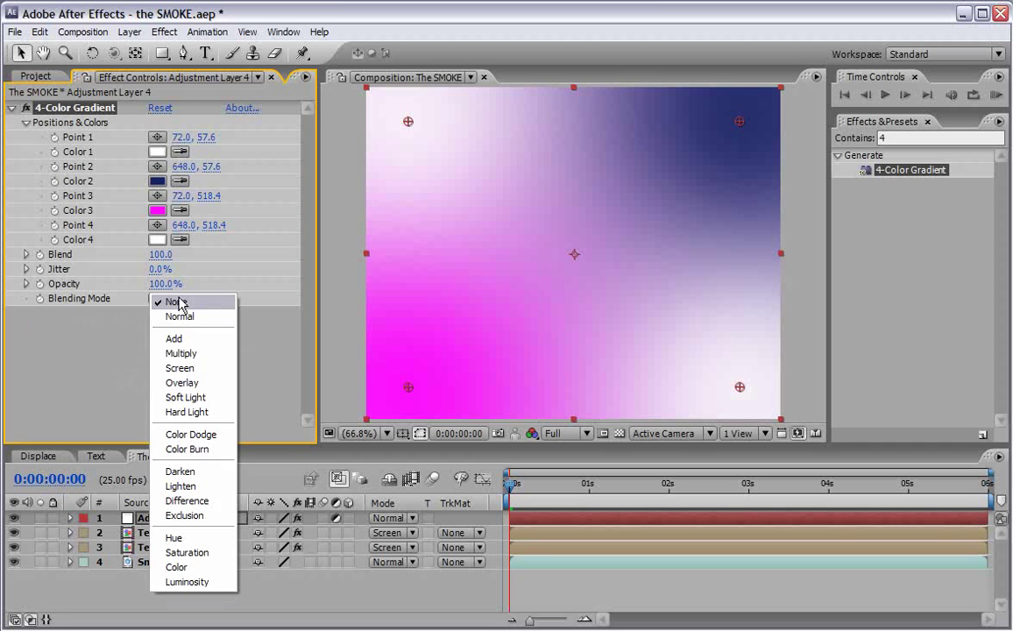
{"action": "left_click", "coordinate": [189, 354]}
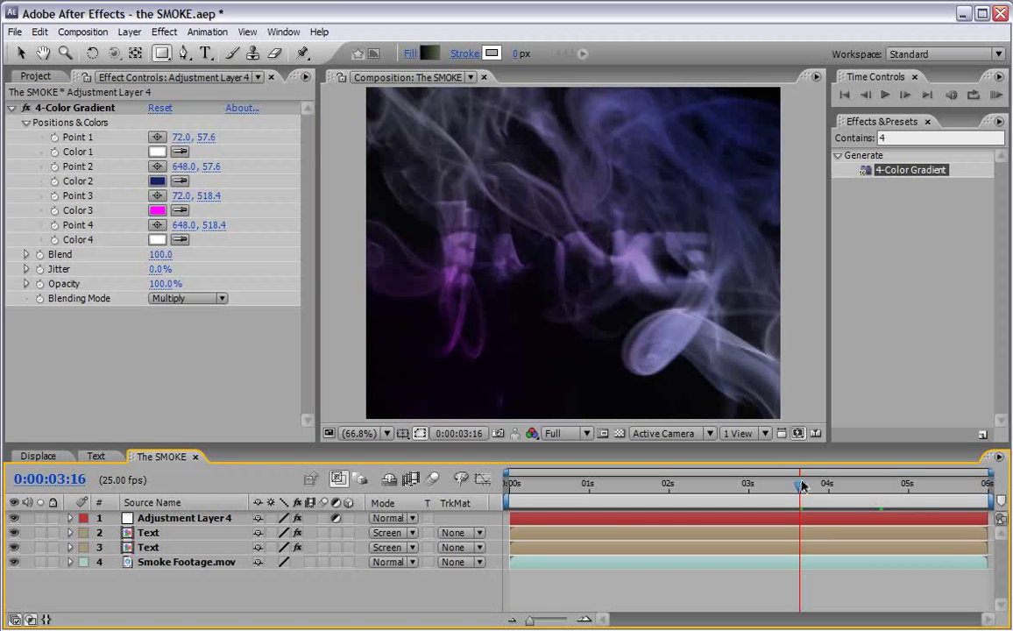
{"action": "left_click_drag", "start_coordinate": [803, 489], "coordinate": [900, 489]}
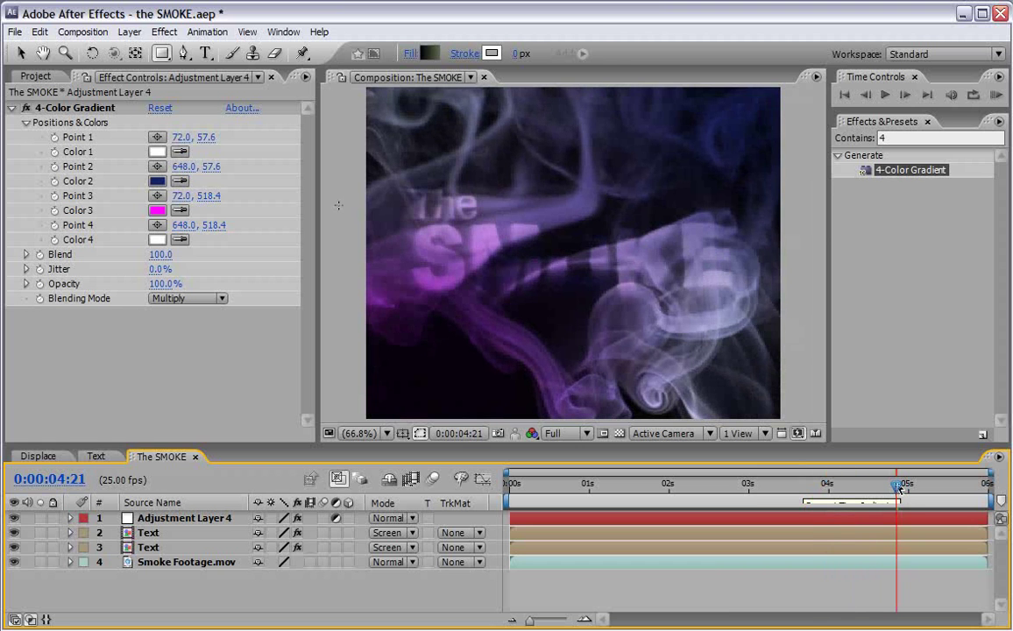
Add another adjustment layer with a full-frame ellipse mask
{"action": "right_click", "coordinate": [343, 180]}
{"action": "mouse_move", "coordinate": [389, 187]}
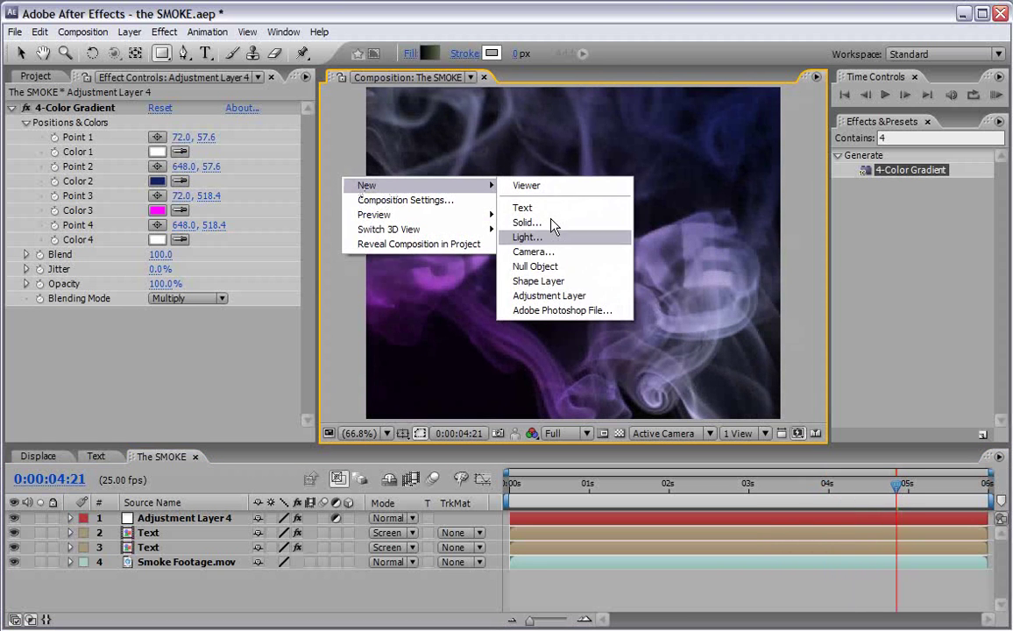
{"action": "left_click", "coordinate": [552, 296]}
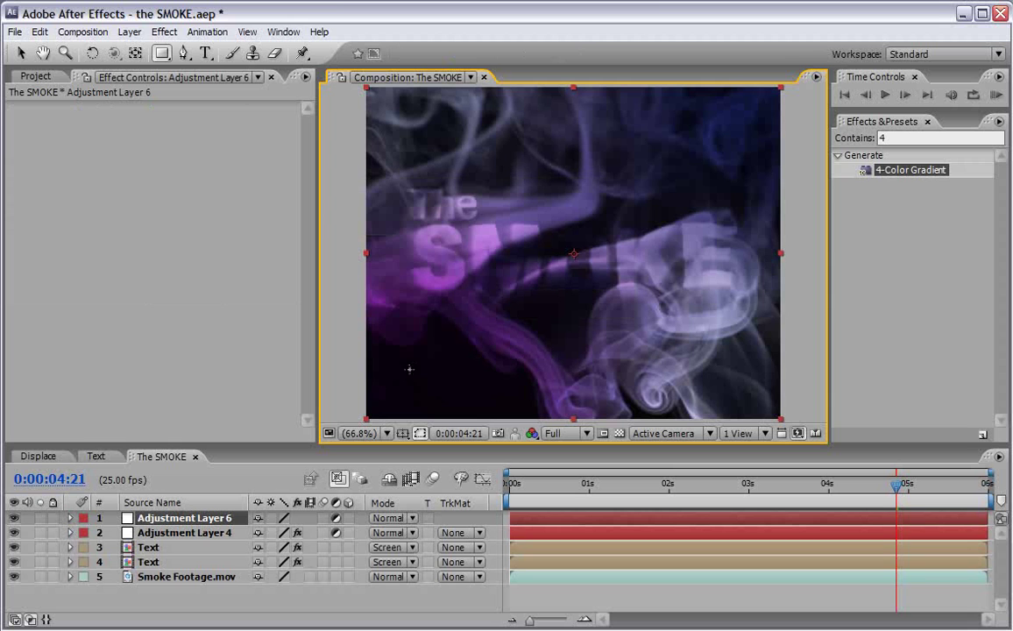
{"action": "left_click_drag", "start_coordinate": [162, 54], "coordinate": [194, 90]}
{"action": "double_click", "coordinate": [163, 54]}
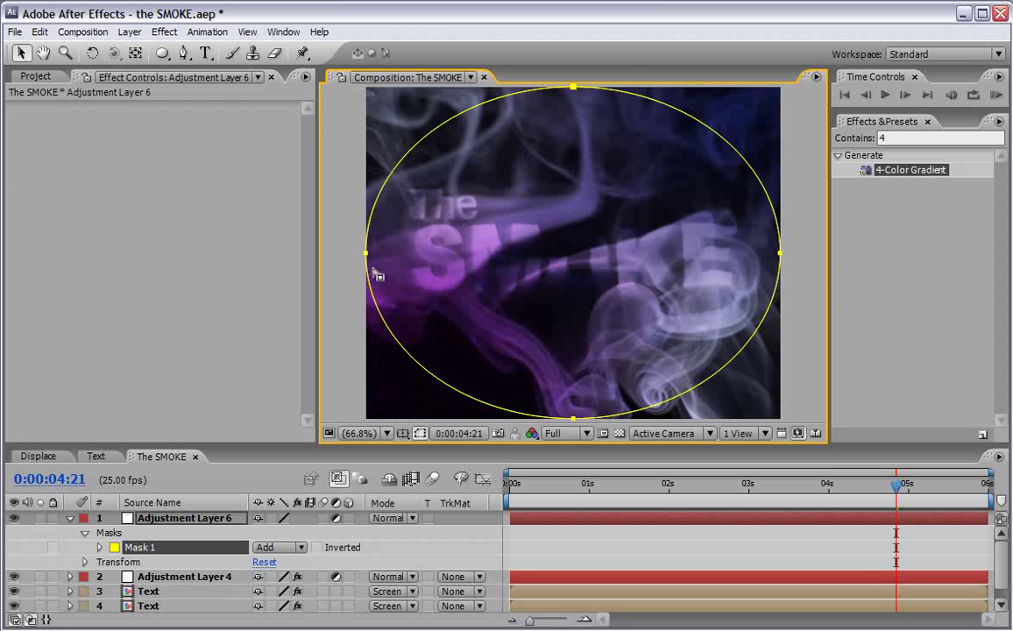
Apply Fast Blur with Blurriness 40 to the new adjustment layer
{"action": "left_click", "coordinate": [164, 31]}
{"action": "mouse_move", "coordinate": [181, 134]}
{"action": "left_click", "coordinate": [373, 235]}
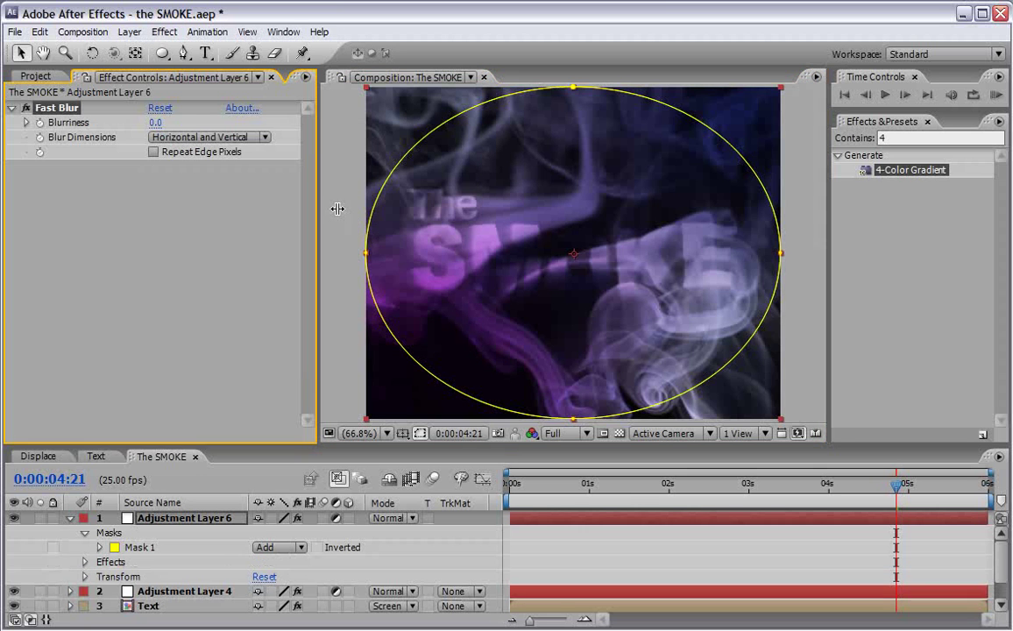
{"action": "left_click", "coordinate": [156, 122]}
{"action": "type", "text": "40"}
{"action": "key", "text": "Return"}
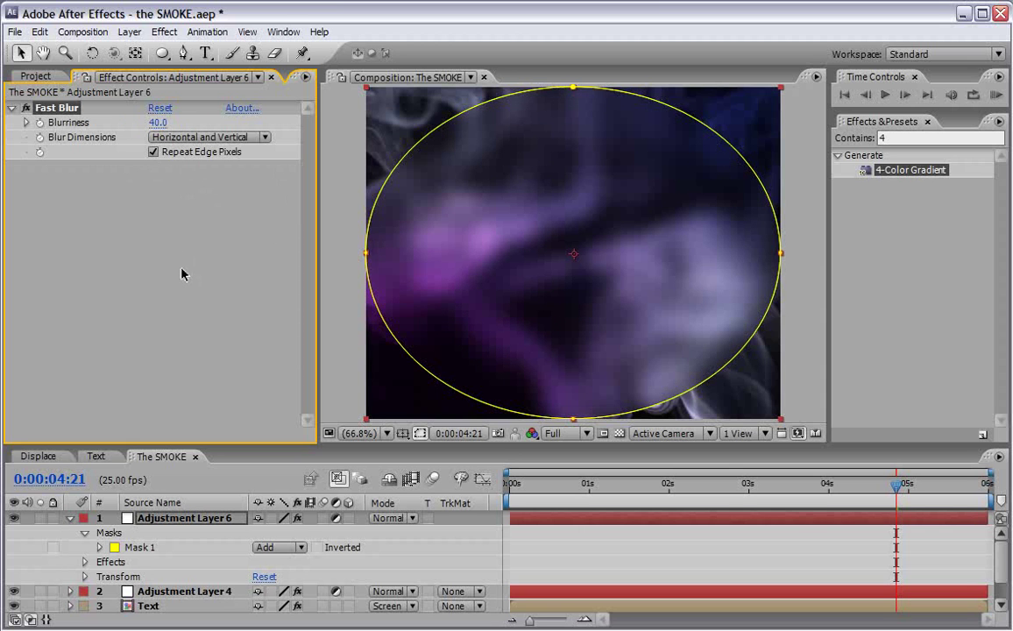
Set the ellipse mask to Subtract with 300-pixel feather, then check the vignette
{"action": "left_click", "coordinate": [282, 550]}
{"action": "left_click", "coordinate": [280, 561]}
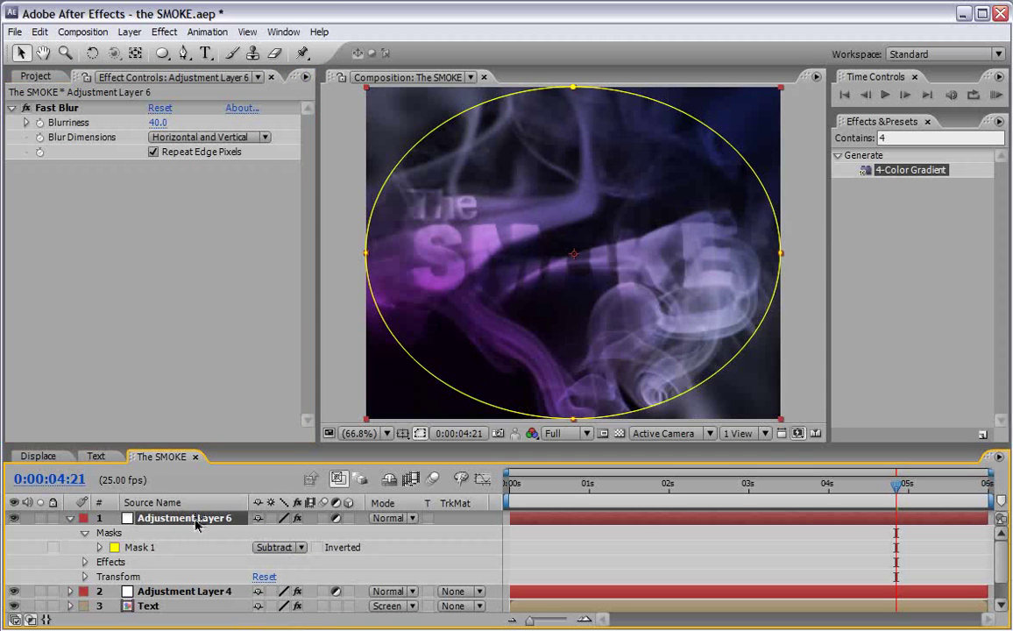
{"action": "key", "text": "f"}
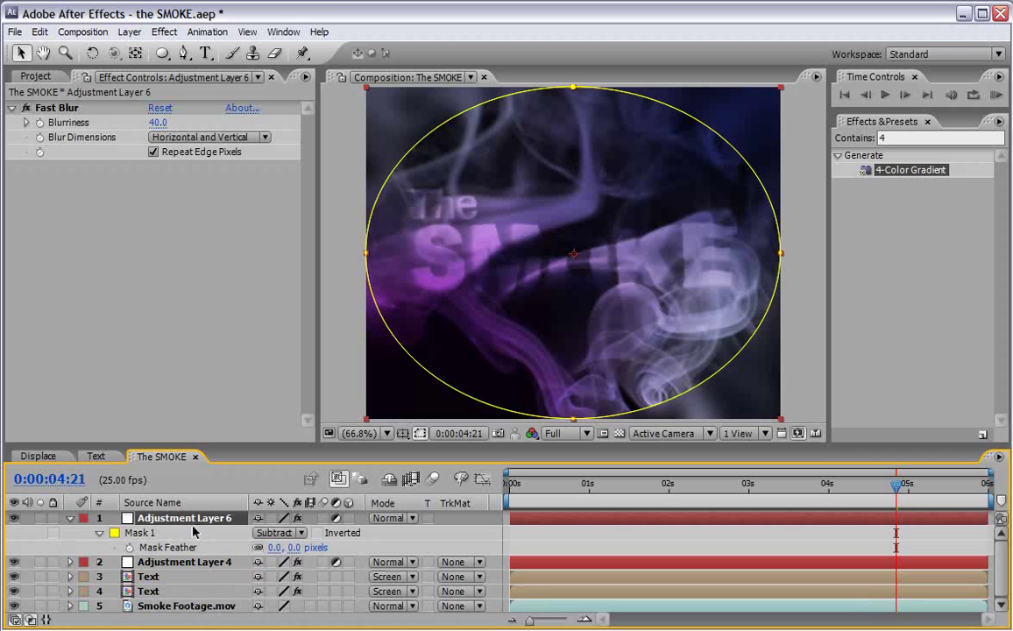
{"action": "left_click", "coordinate": [275, 549]}
{"action": "left_click", "coordinate": [103, 532]}
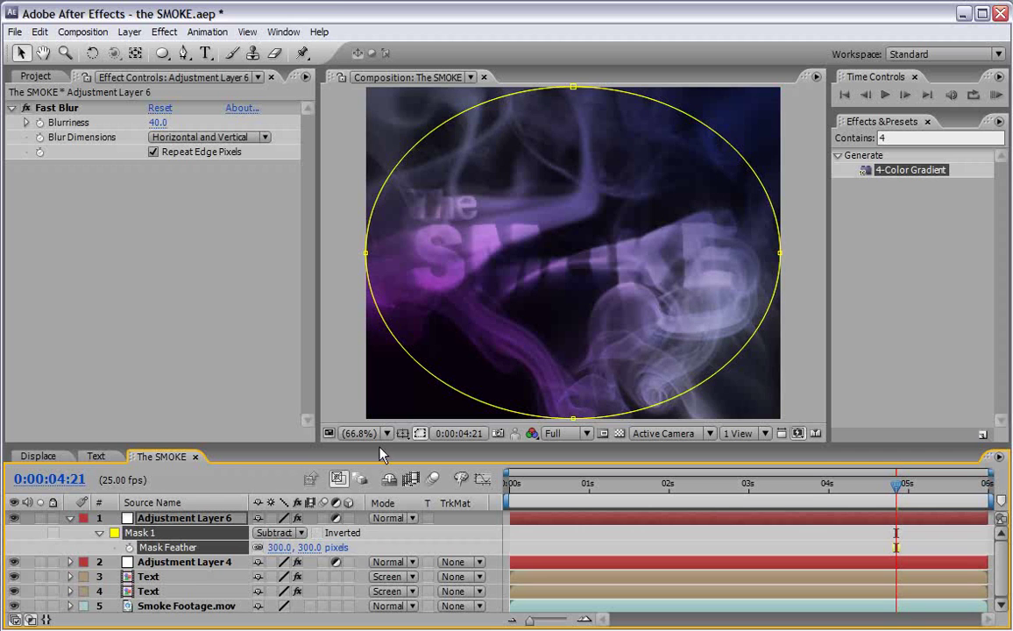
{"action": "left_click", "coordinate": [71, 518]}
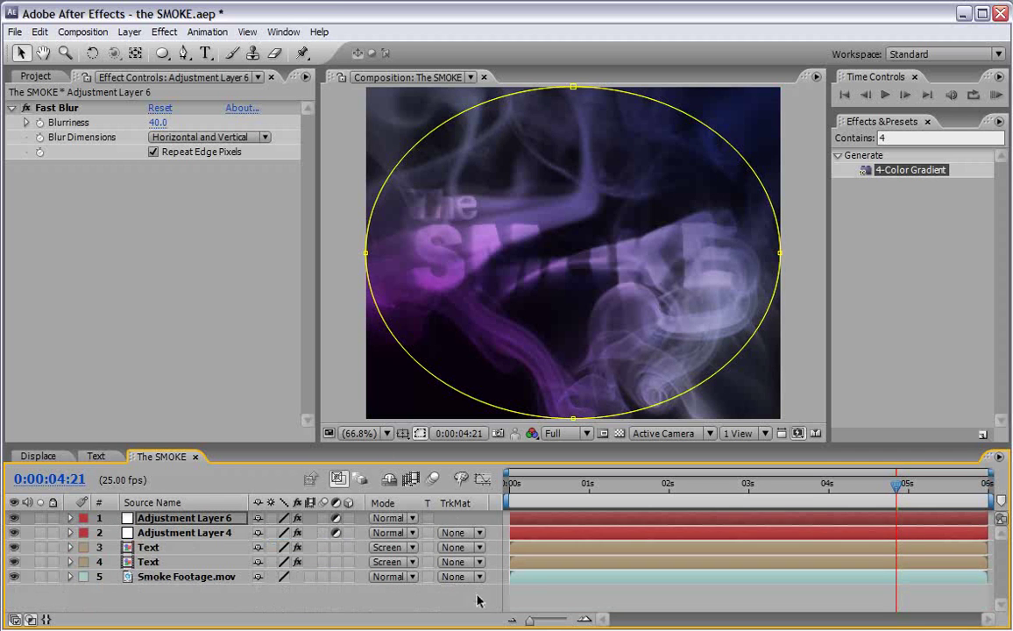
{"action": "left_click", "coordinate": [437, 536]}
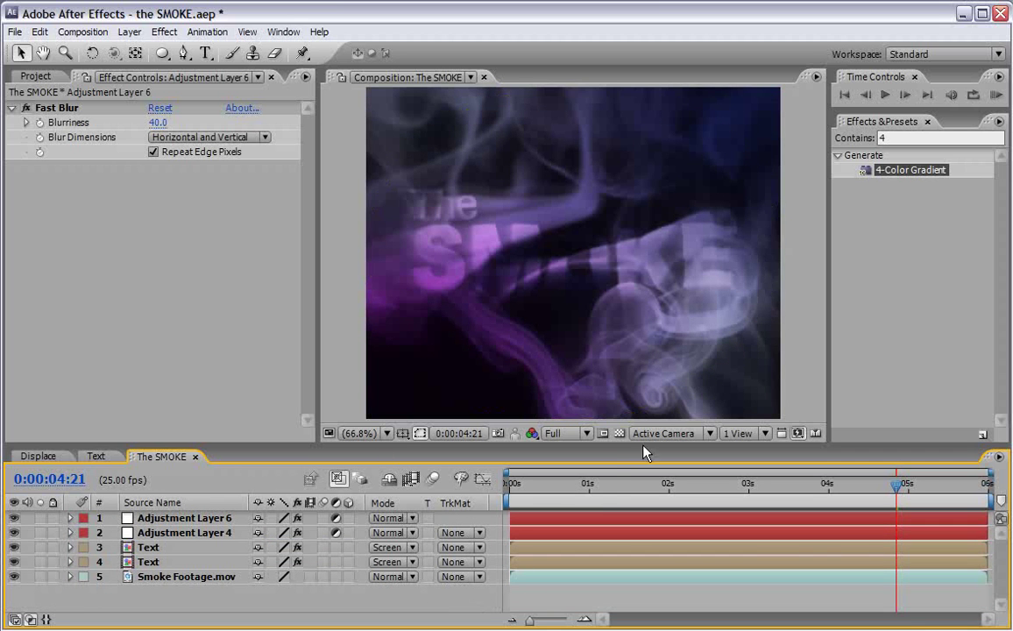
{"action": "left_click_drag", "start_coordinate": [636, 483], "coordinate": [858, 474]}
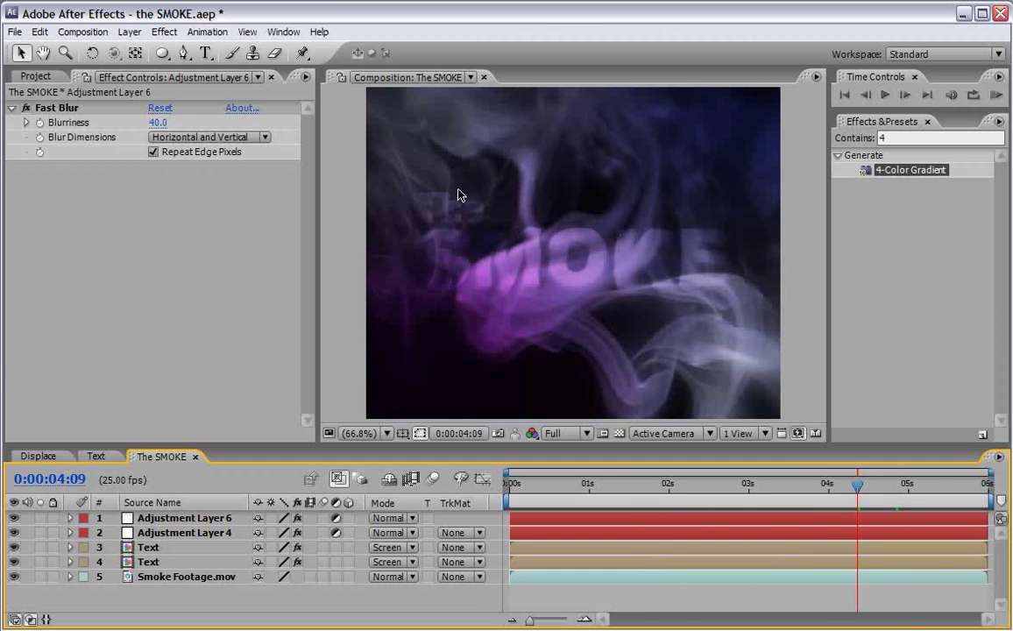
{"action": "left_click_drag", "start_coordinate": [854, 485], "coordinate": [510, 489]}
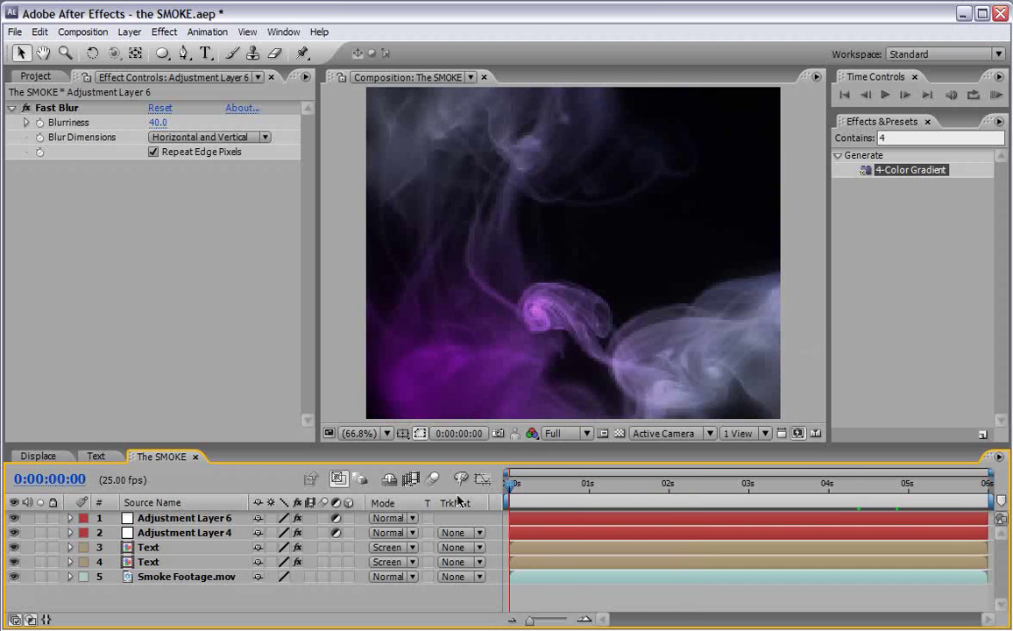
{"action": "left_click", "coordinate": [351, 321]}
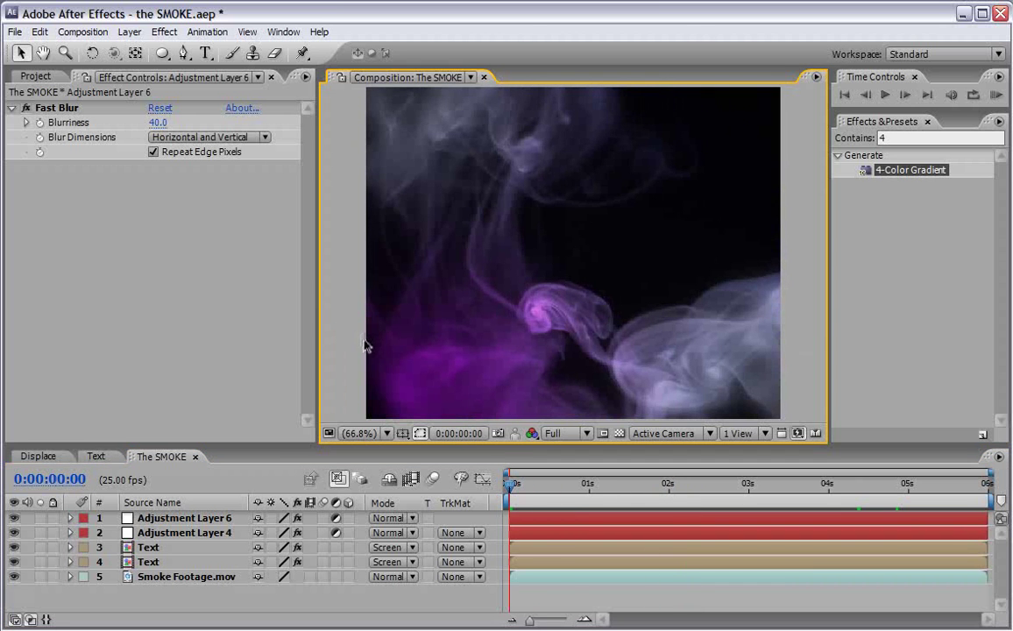
Maximize the Composition panel with the ` key and play The SMOKE preview
{"action": "key", "text": "grave"}
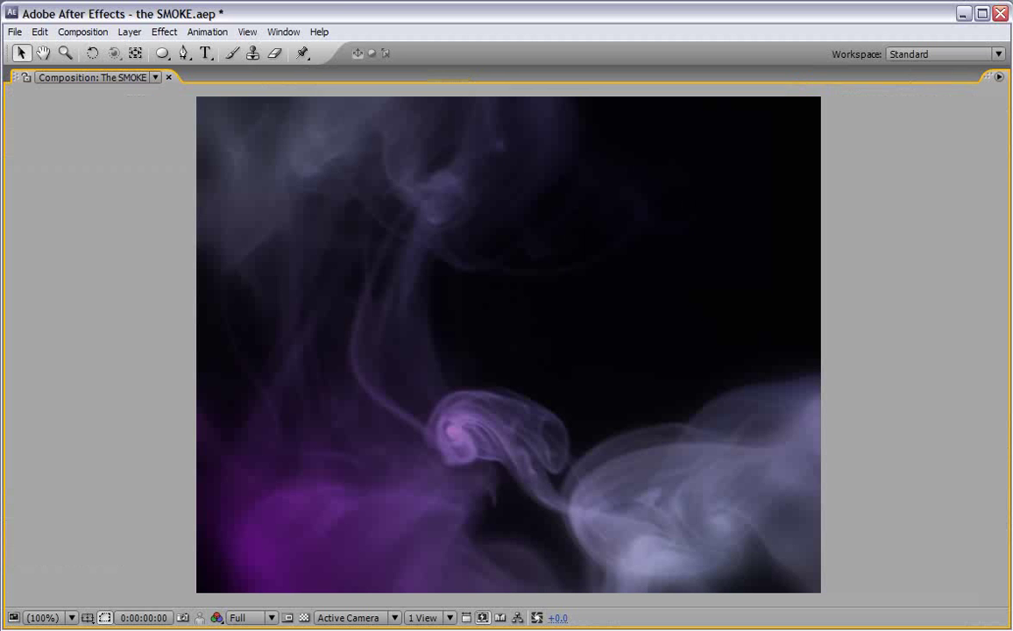
{"action": "key", "text": "space"}
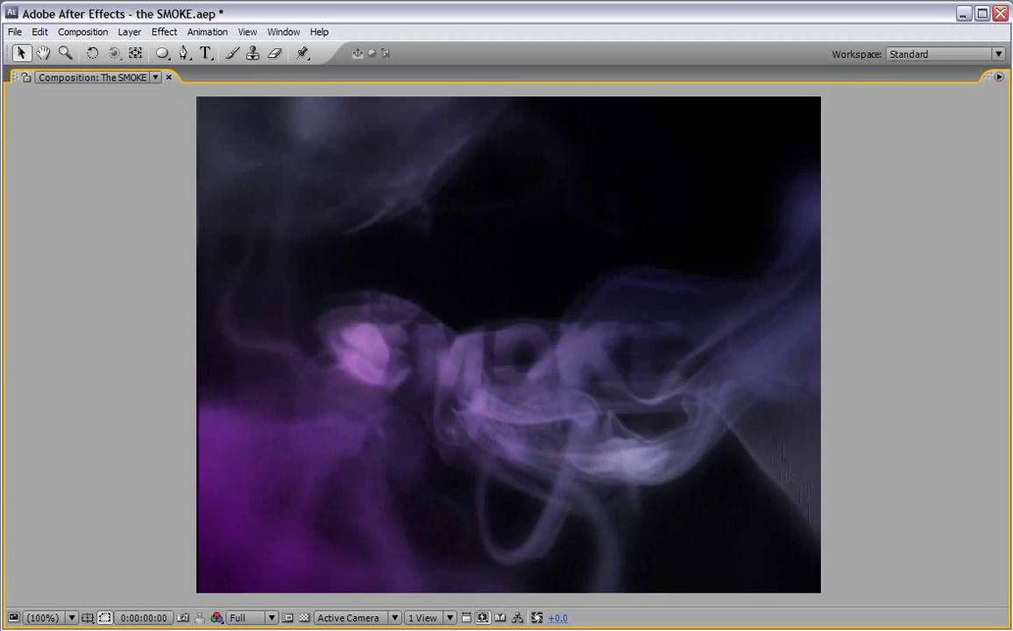